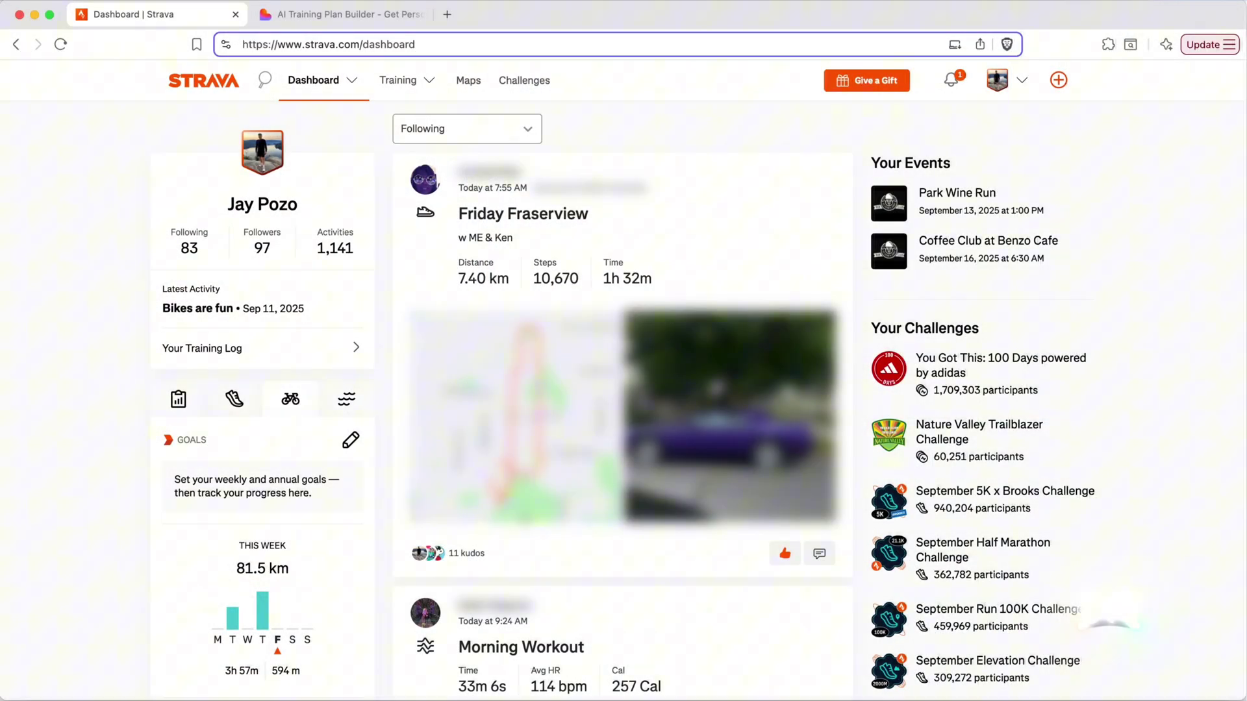
Go through Strava Settings > My Account to the Download or Delete Your Account page
mouse_move(1021, 88)
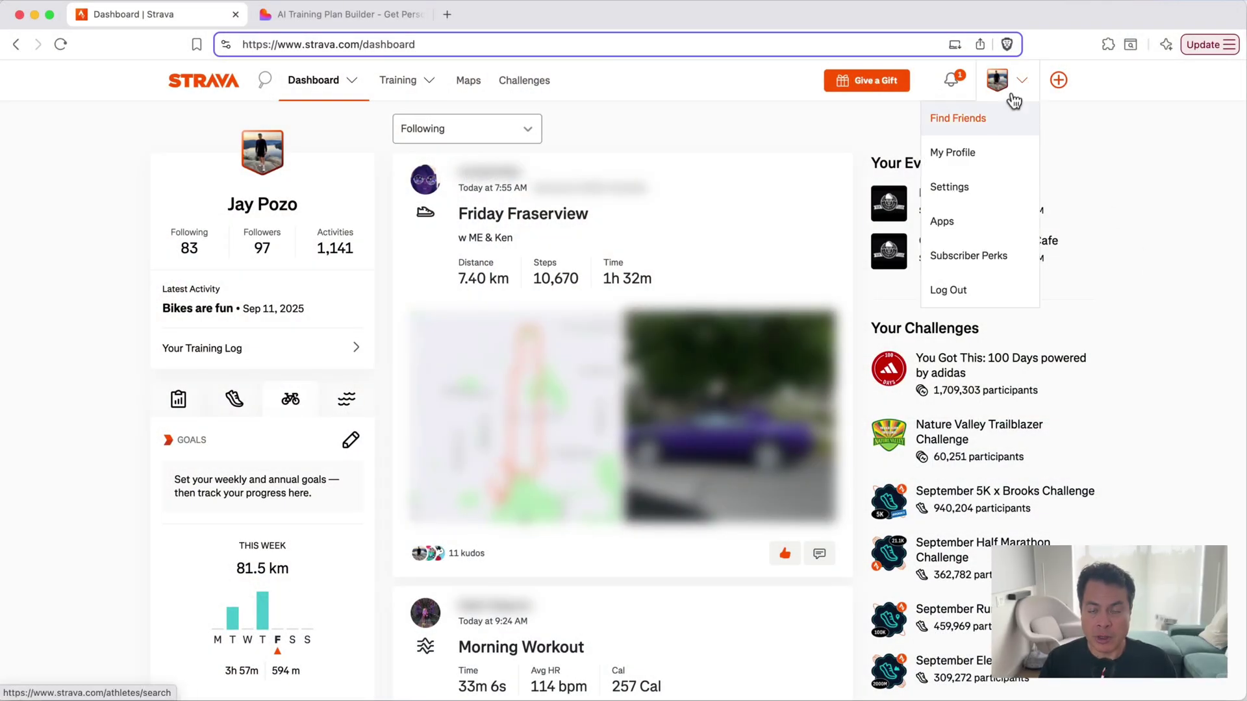
click(955, 188)
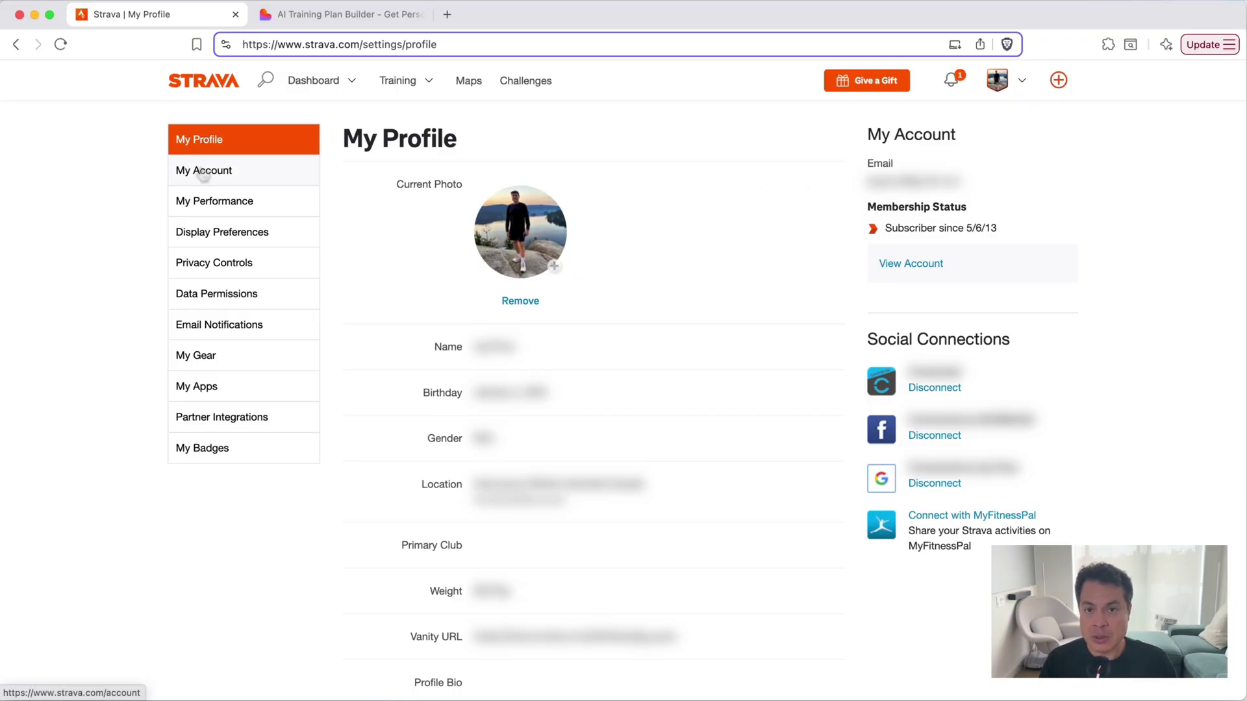
click(212, 173)
scroll(431, 411, down, 15)
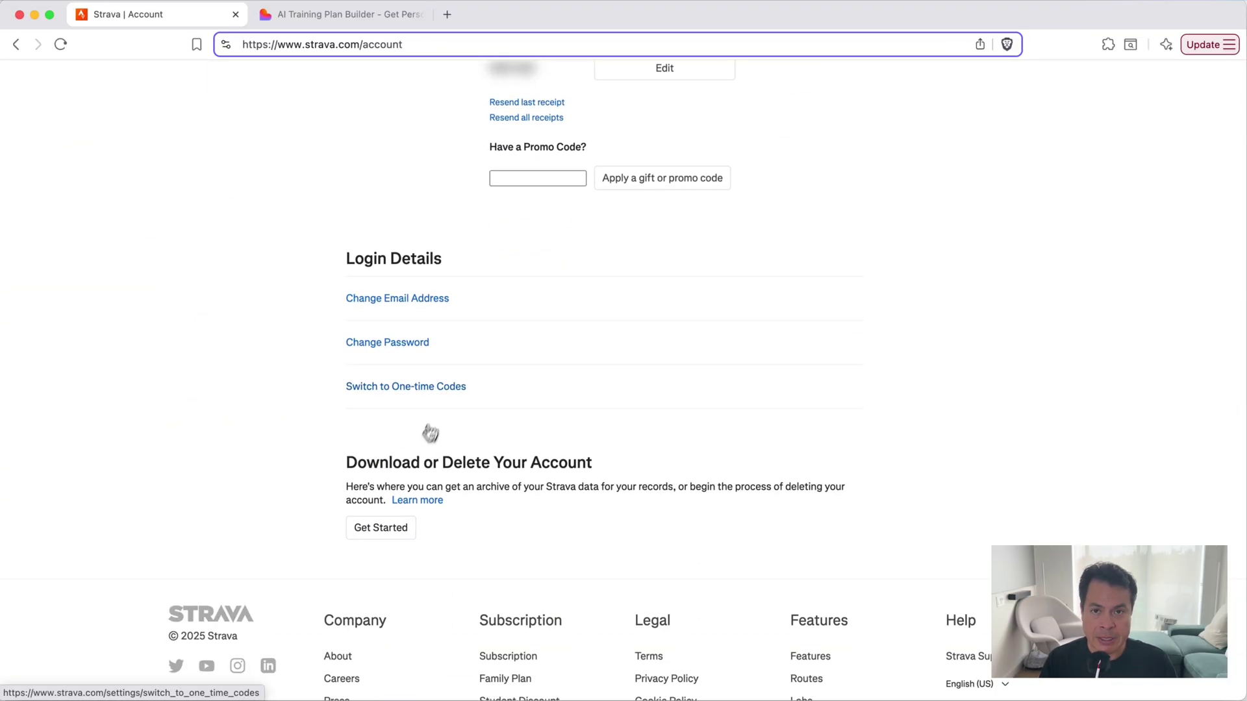
click(381, 527)
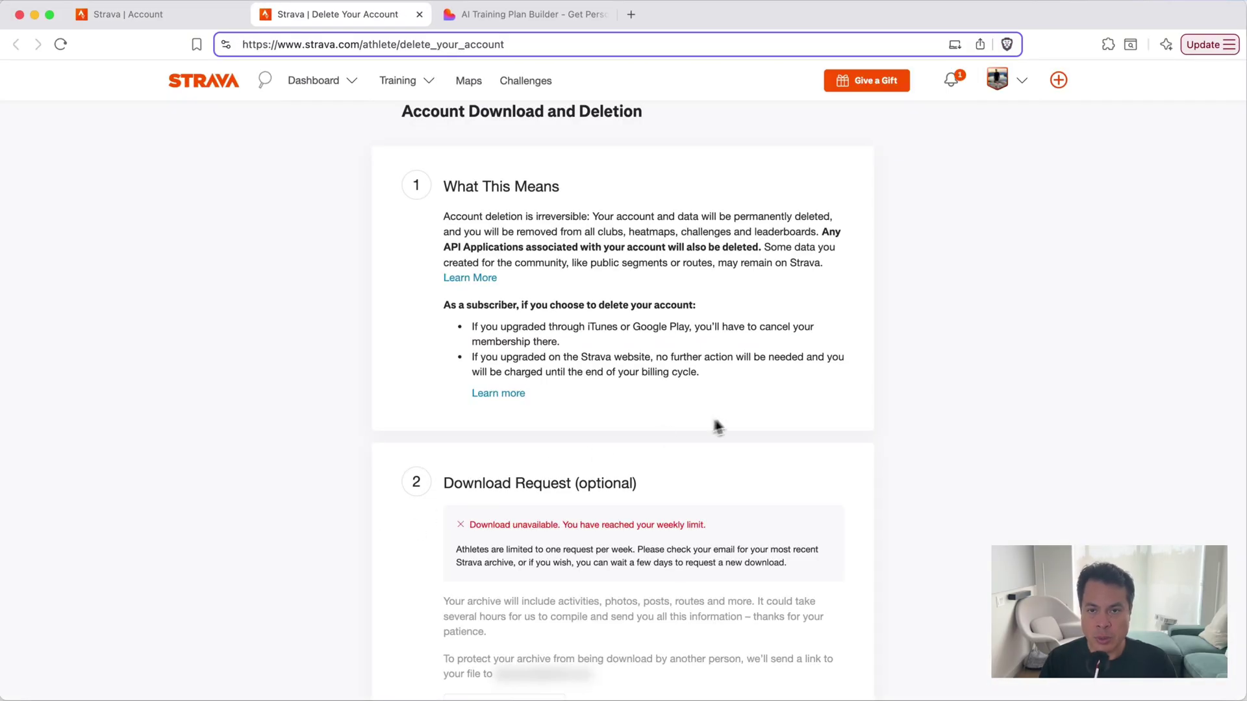
scroll(744, 421, down, 5)
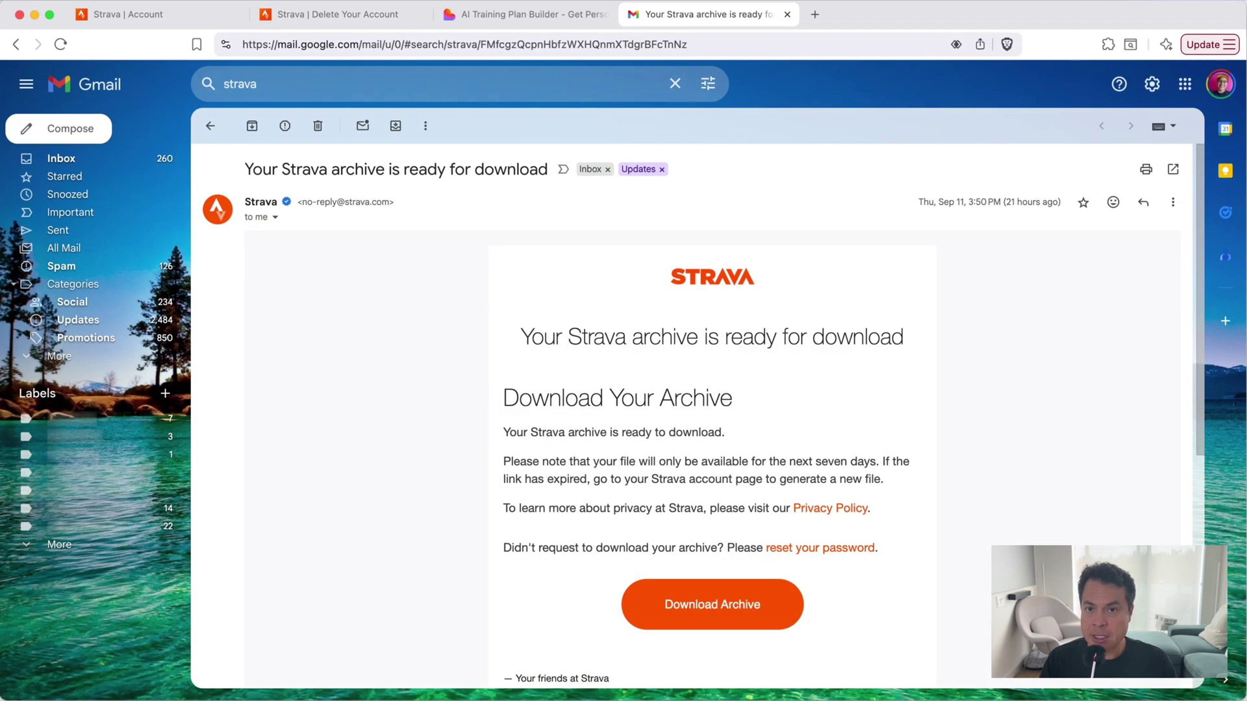
scroll(1010, 466, down, 5)
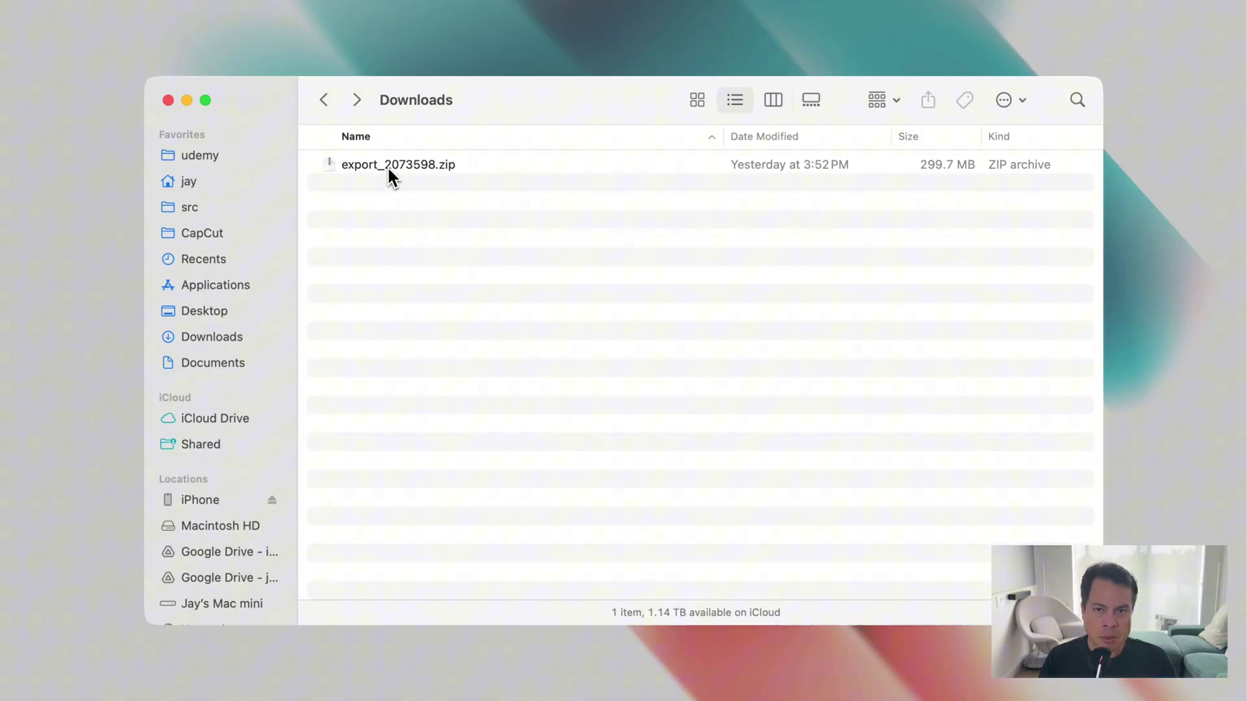
Extract export_2073598.zip and open the extracted export_2073598 folder
click(387, 168)
key(super+o)
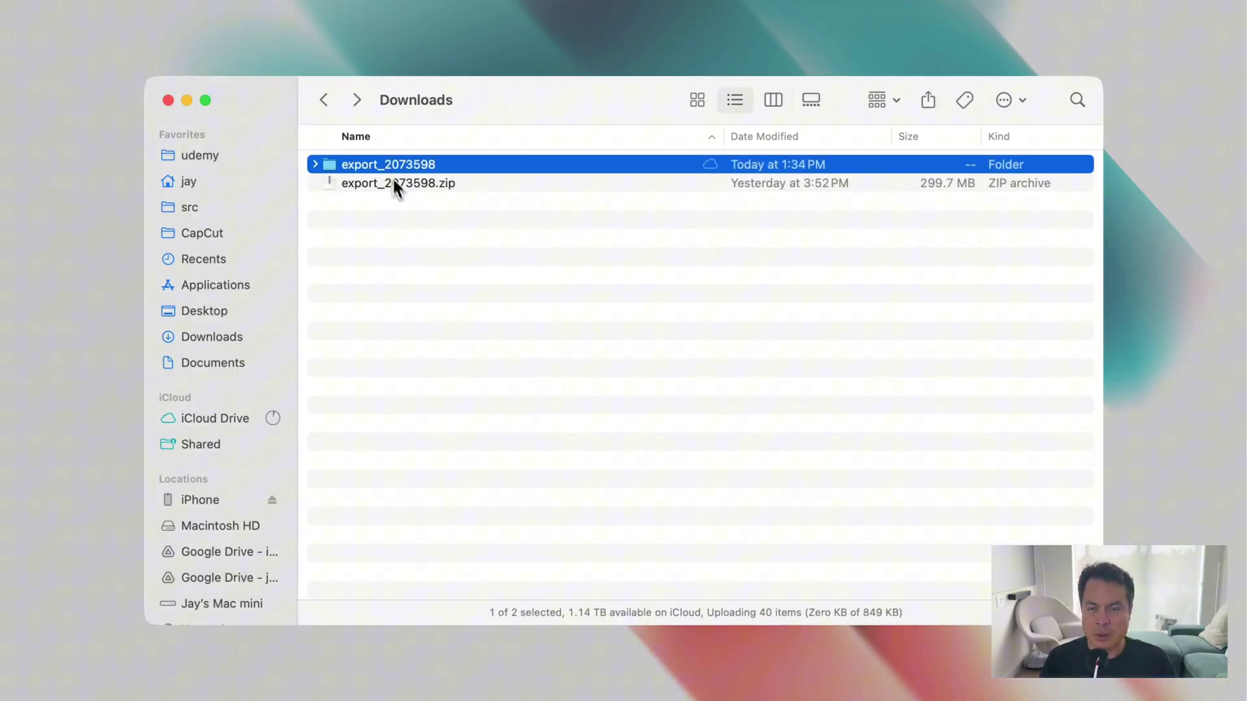
double_click(354, 165)
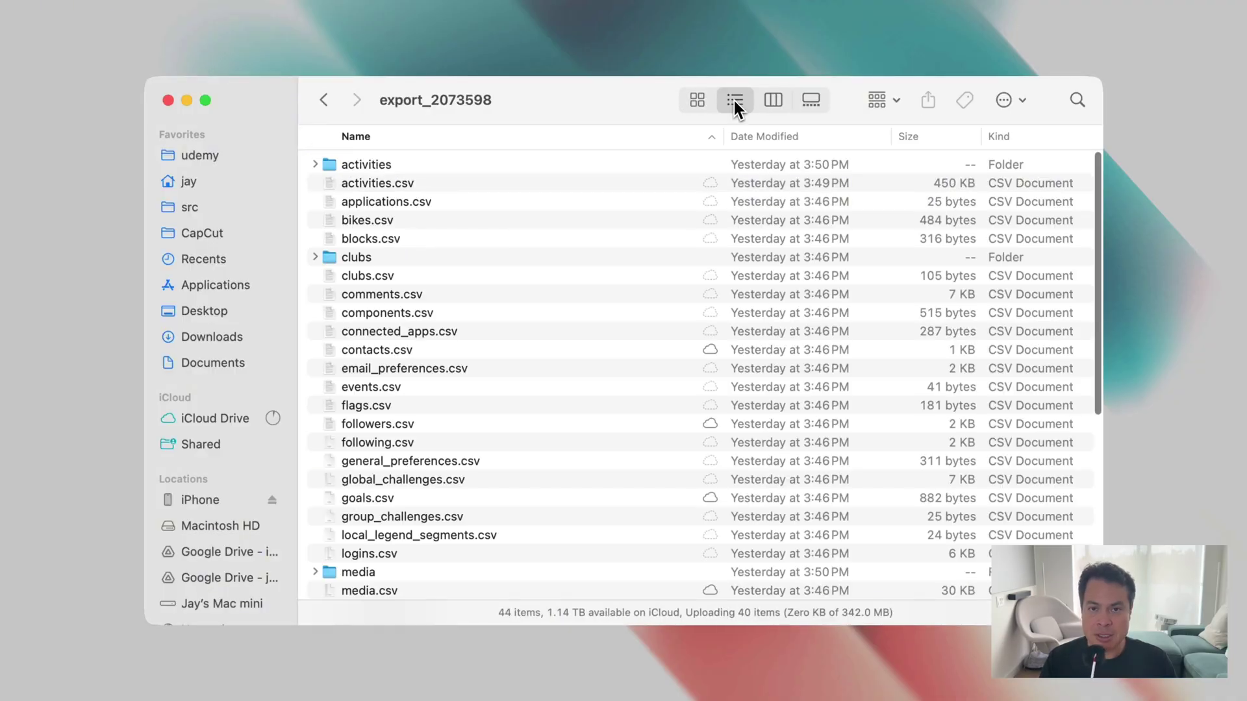
Preview activities.csv in Quick Look and scroll through its activity rows
click(351, 185)
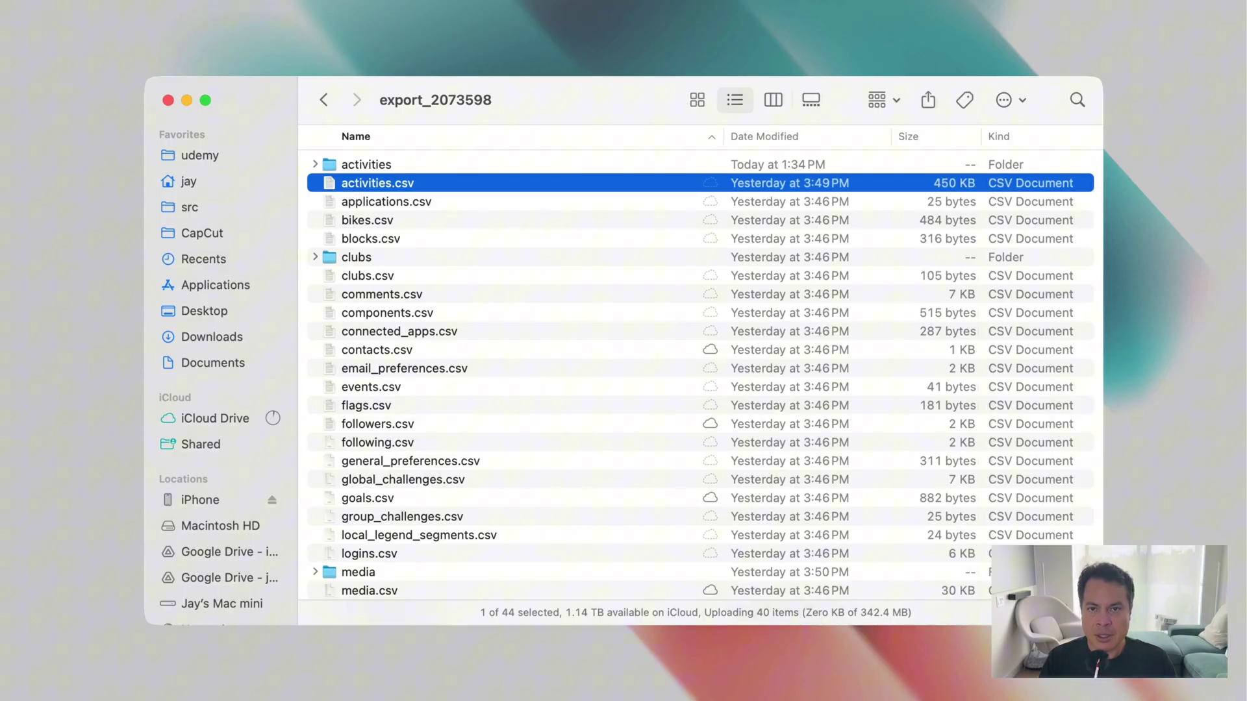
key(space)
scroll(623, 362, down, 15)
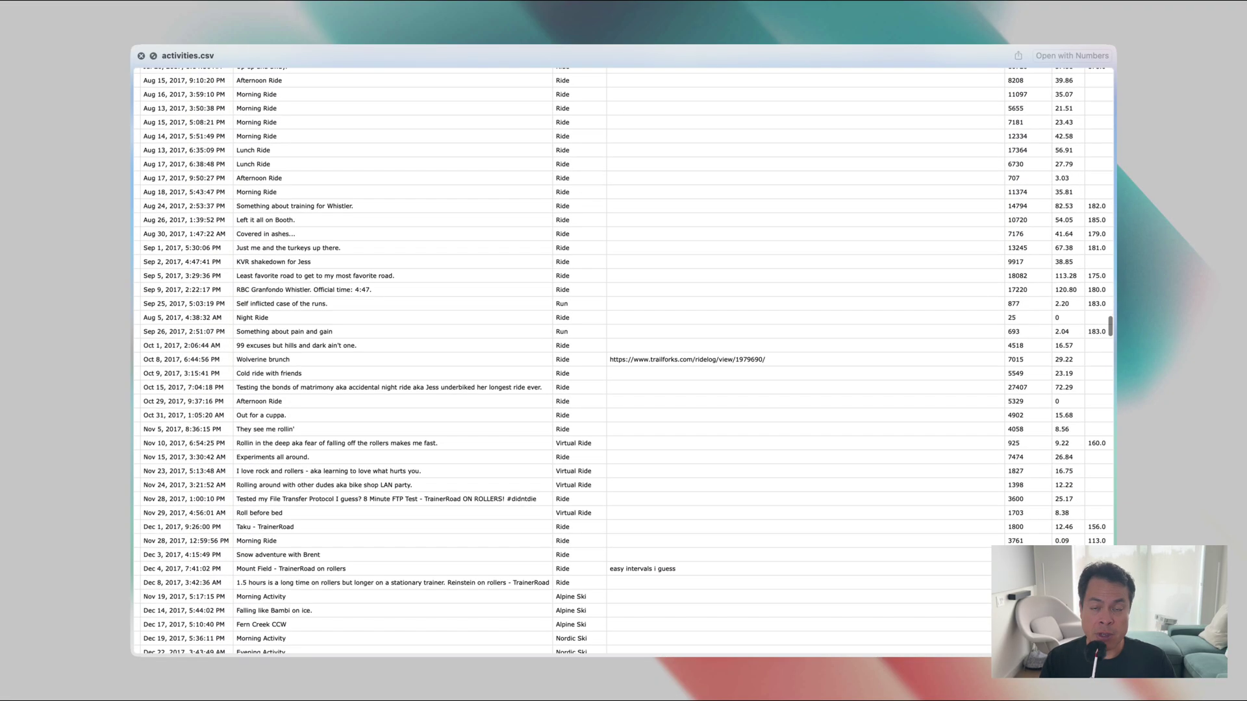
scroll(623, 363, down, 18)
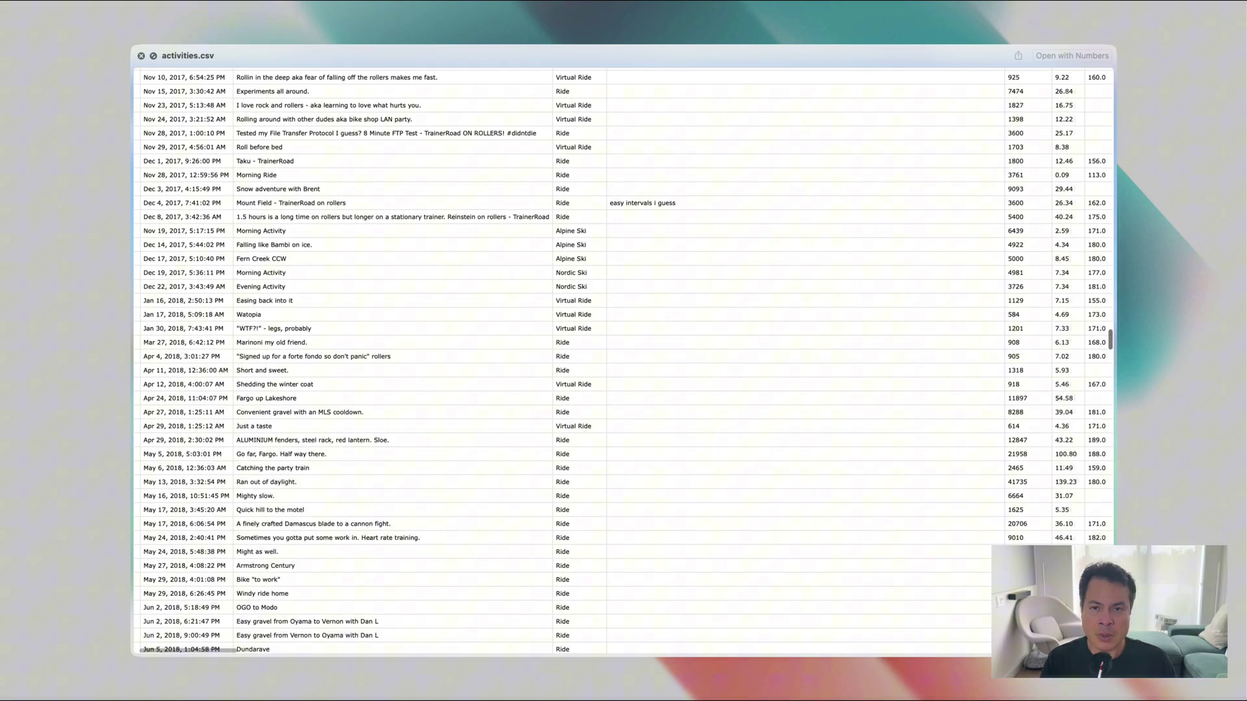
scroll(623, 363, down, 13)
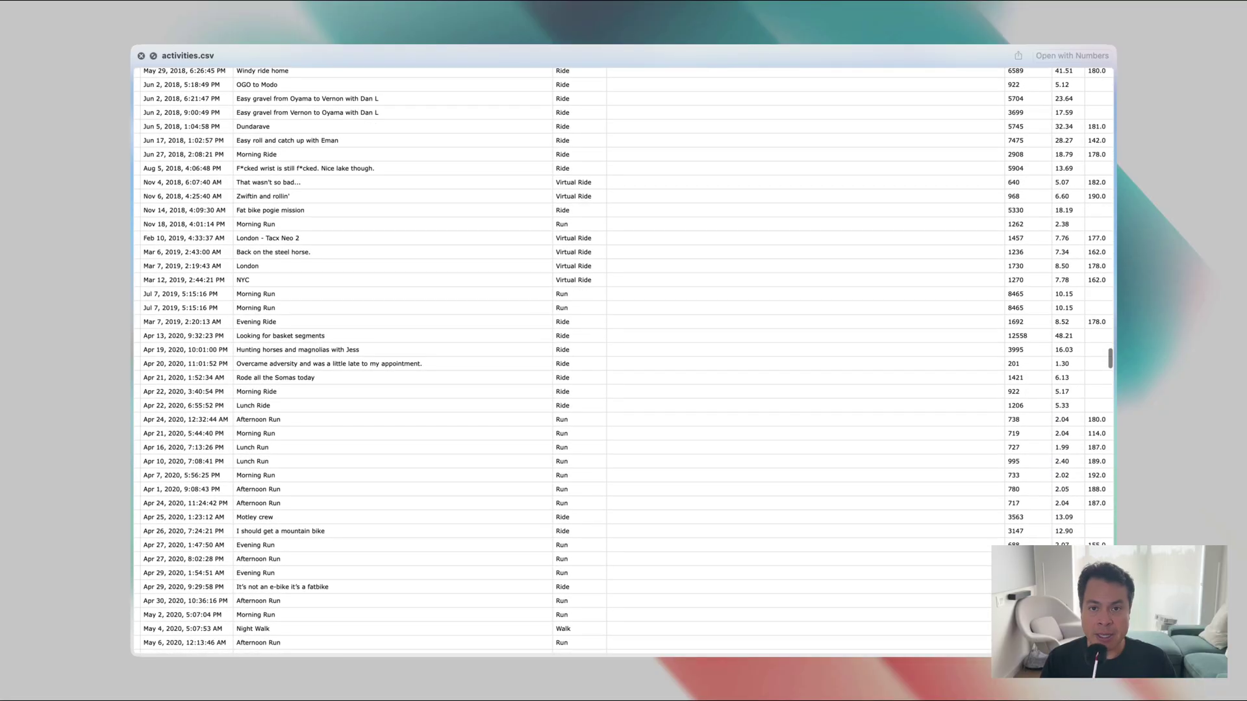
scroll(624, 363, down, 9)
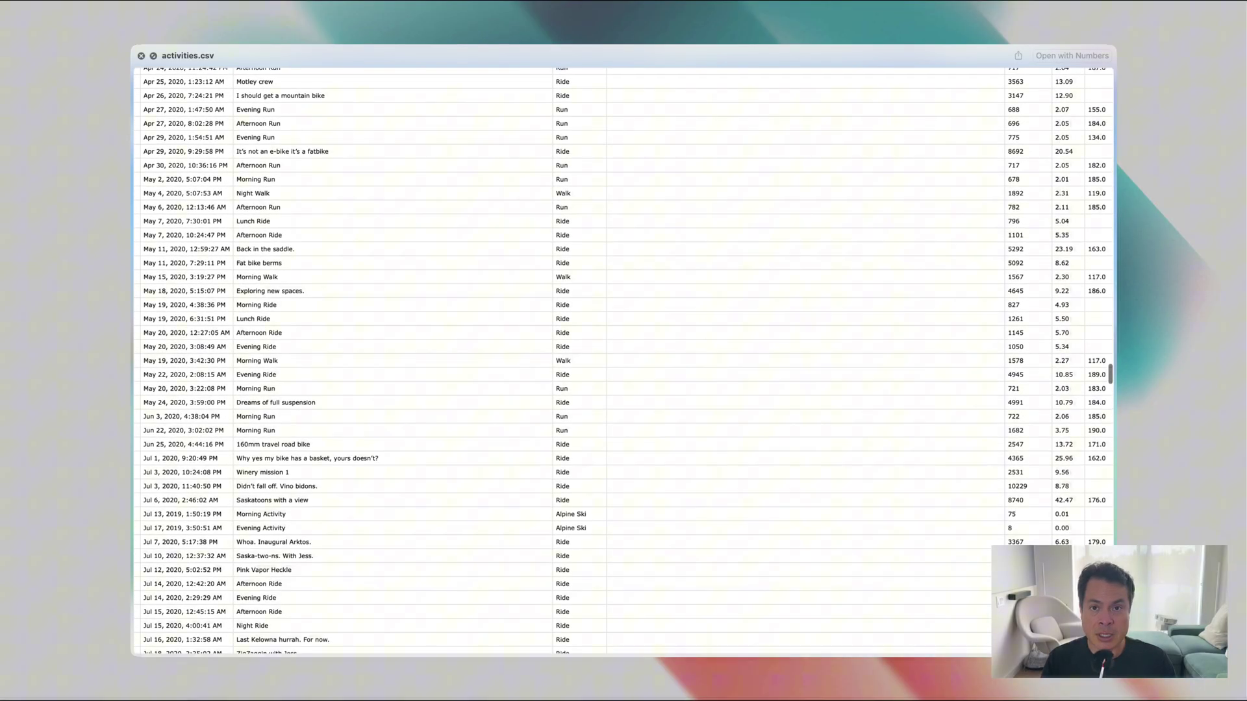
scroll(624, 362, down, 14)
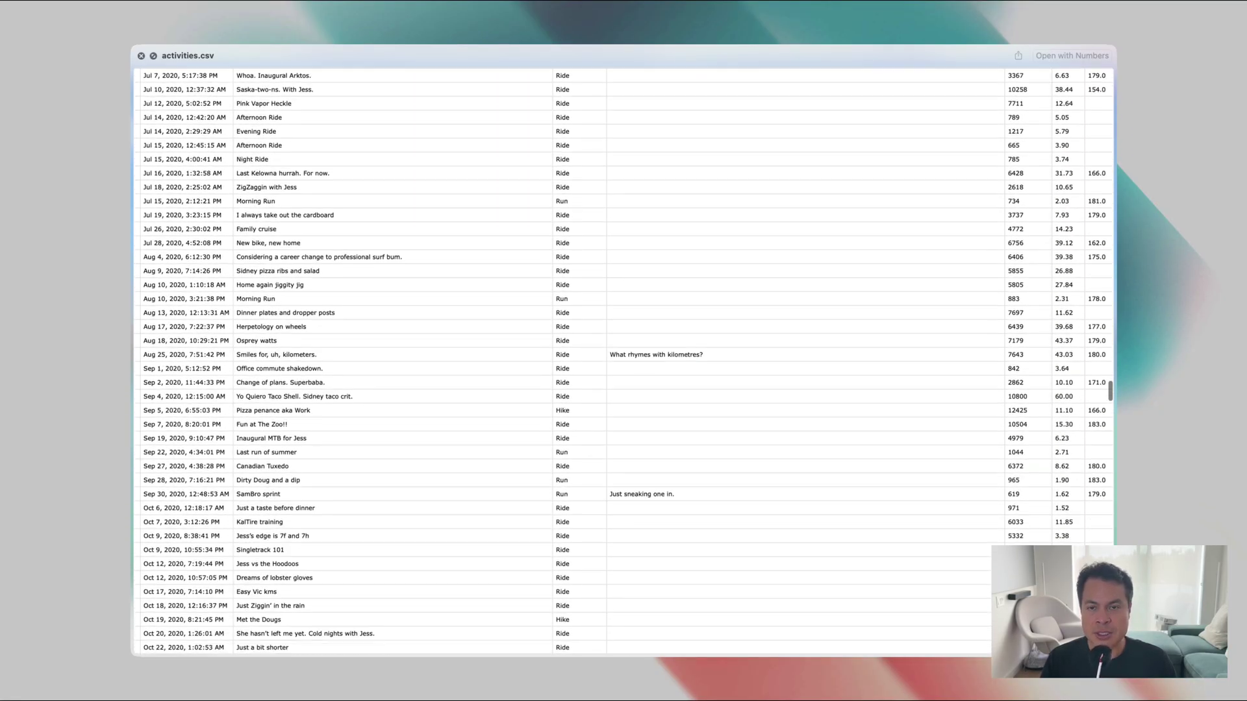
scroll(623, 362, down, 15)
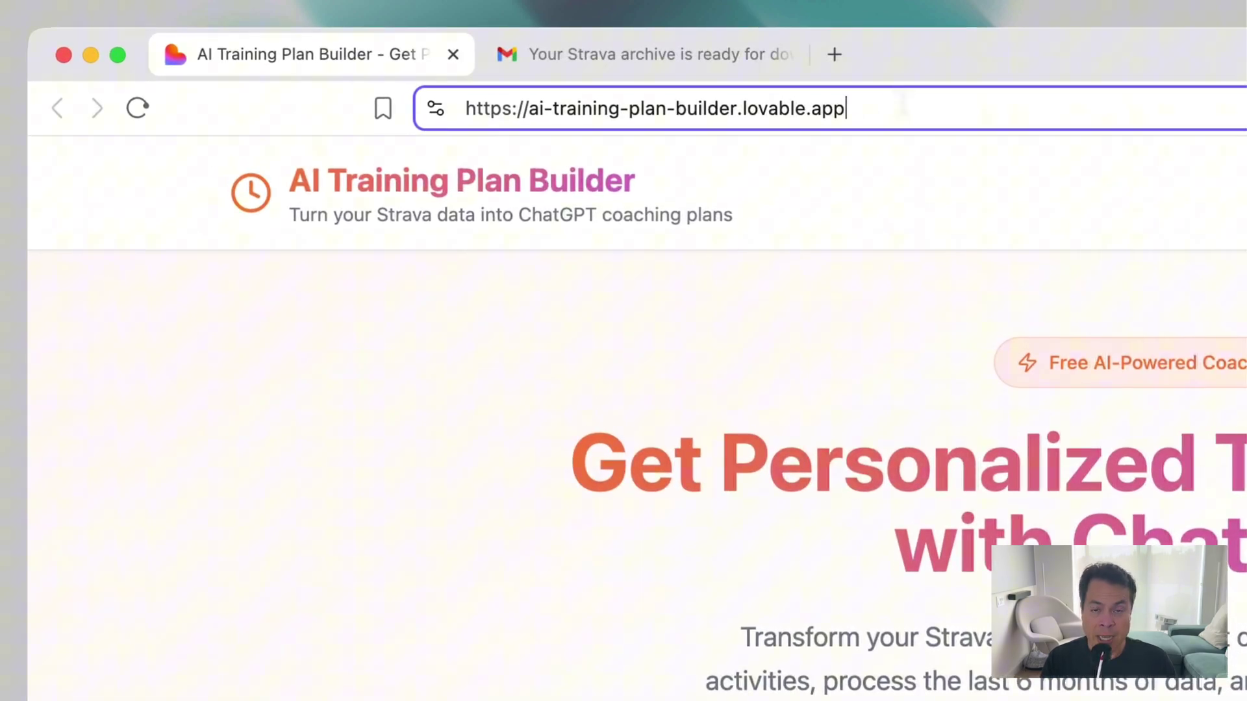
Select the app's web address, then scroll down to the Upload Your Strava CSV box
key(super+a)
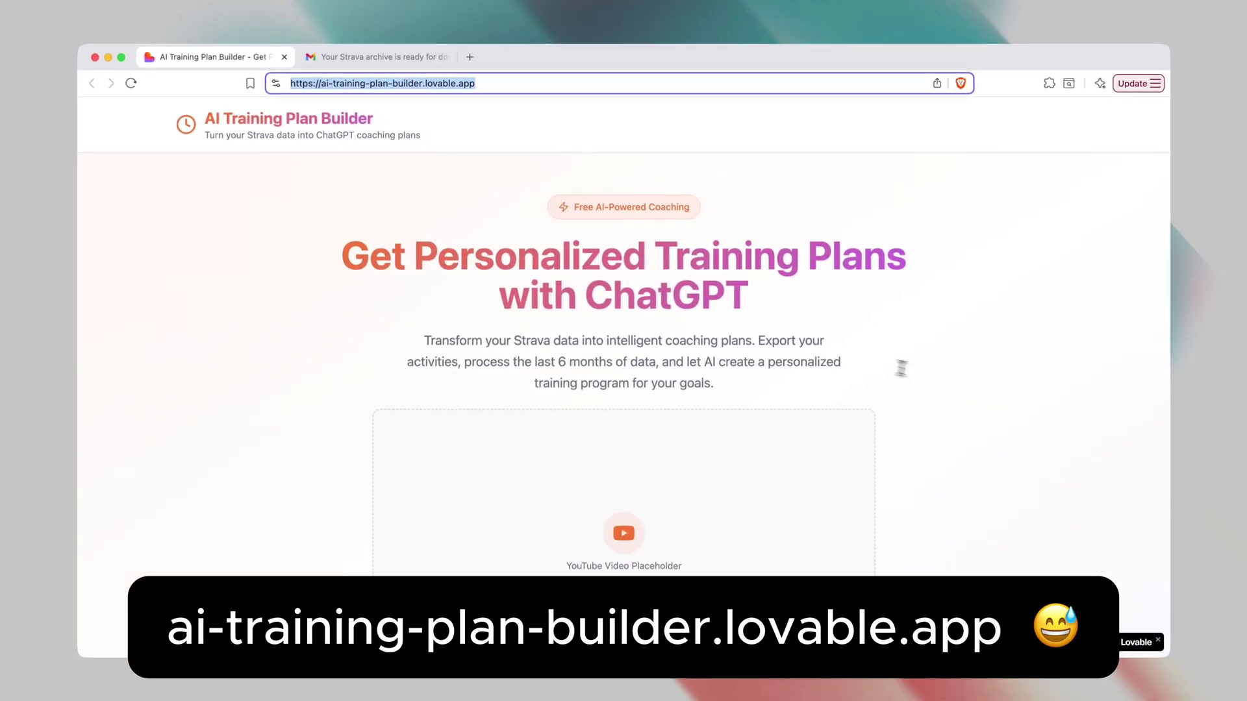
scroll(946, 378, down, 4)
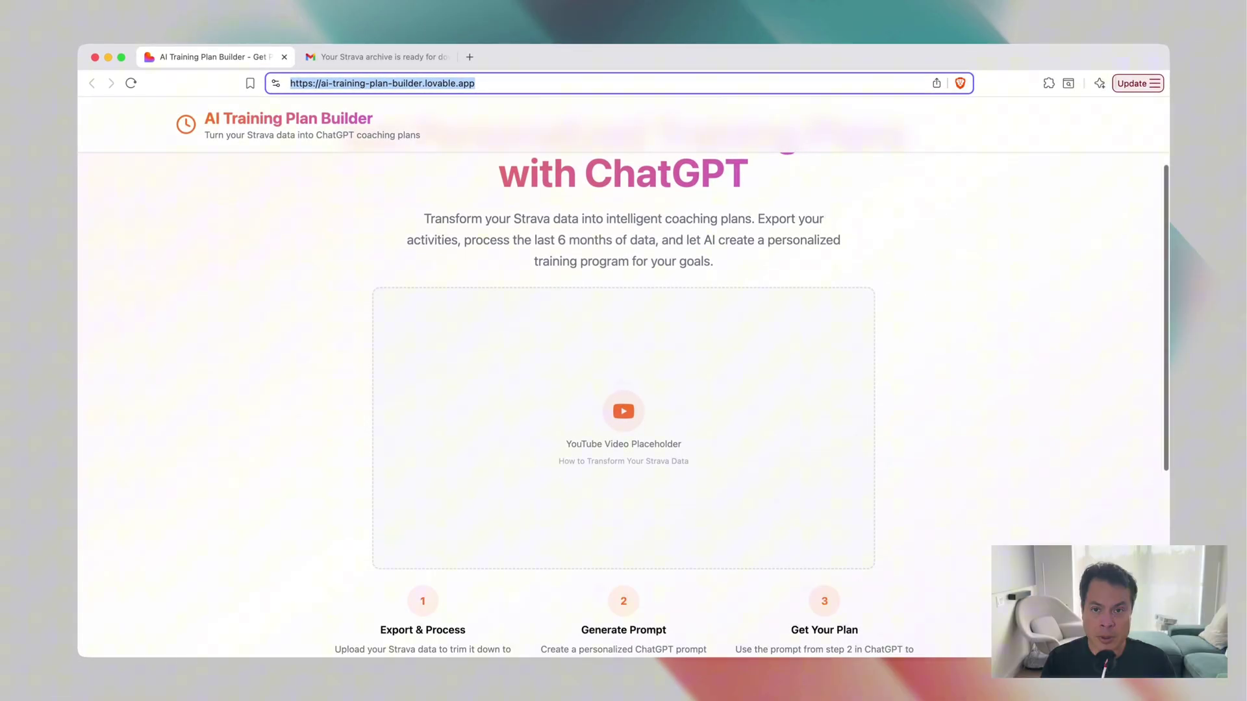
scroll(623, 377, down, 5)
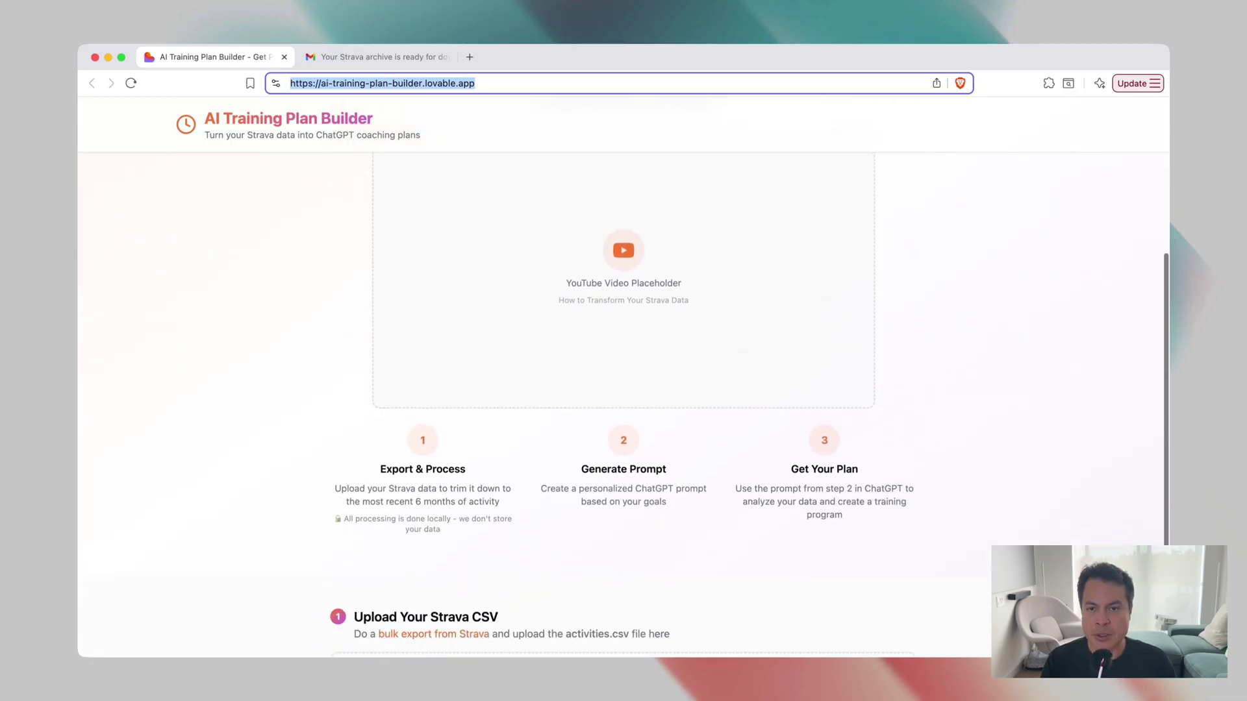
scroll(623, 390, down, 4)
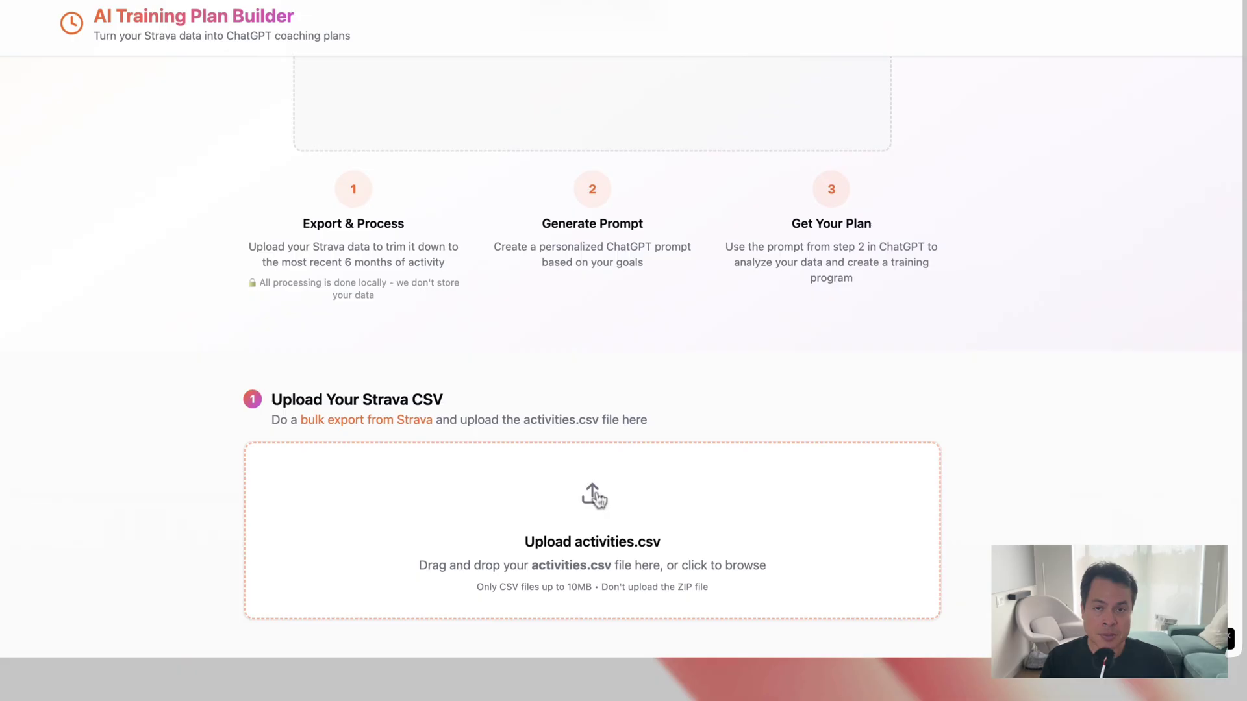
Upload activities.csv, keep only Running activities, and save the filtered running CSV
click(596, 499)
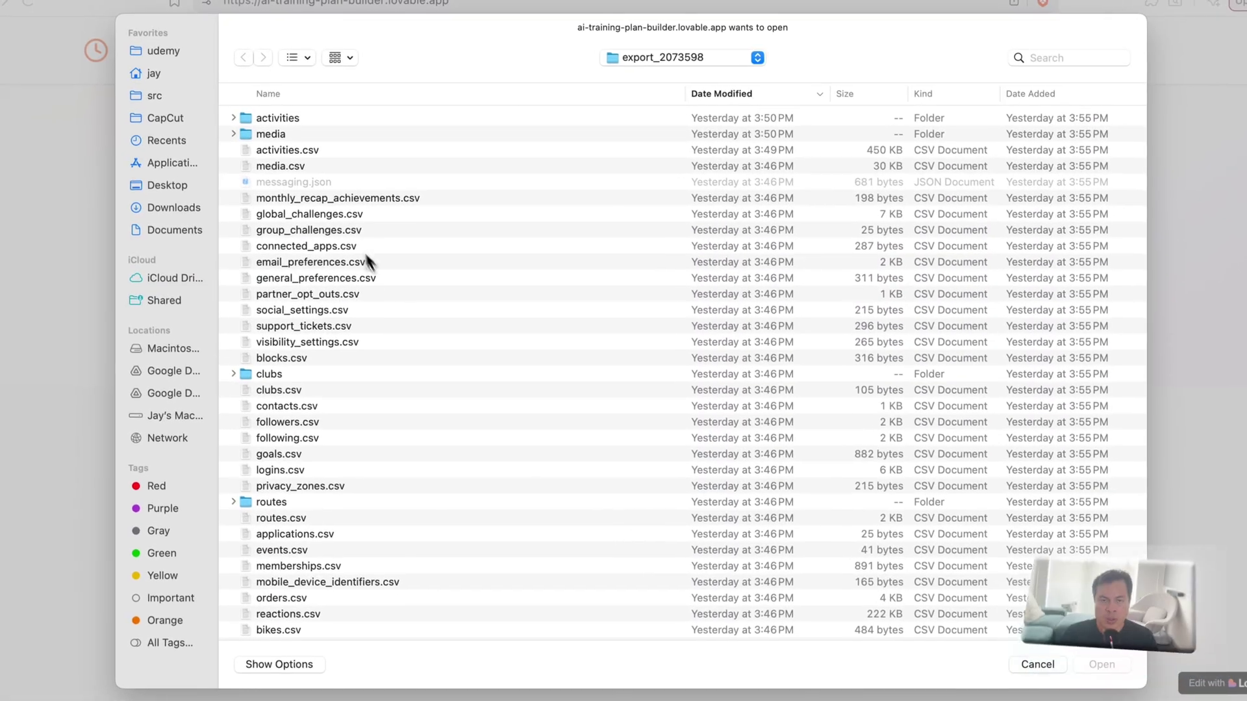
double_click(286, 150)
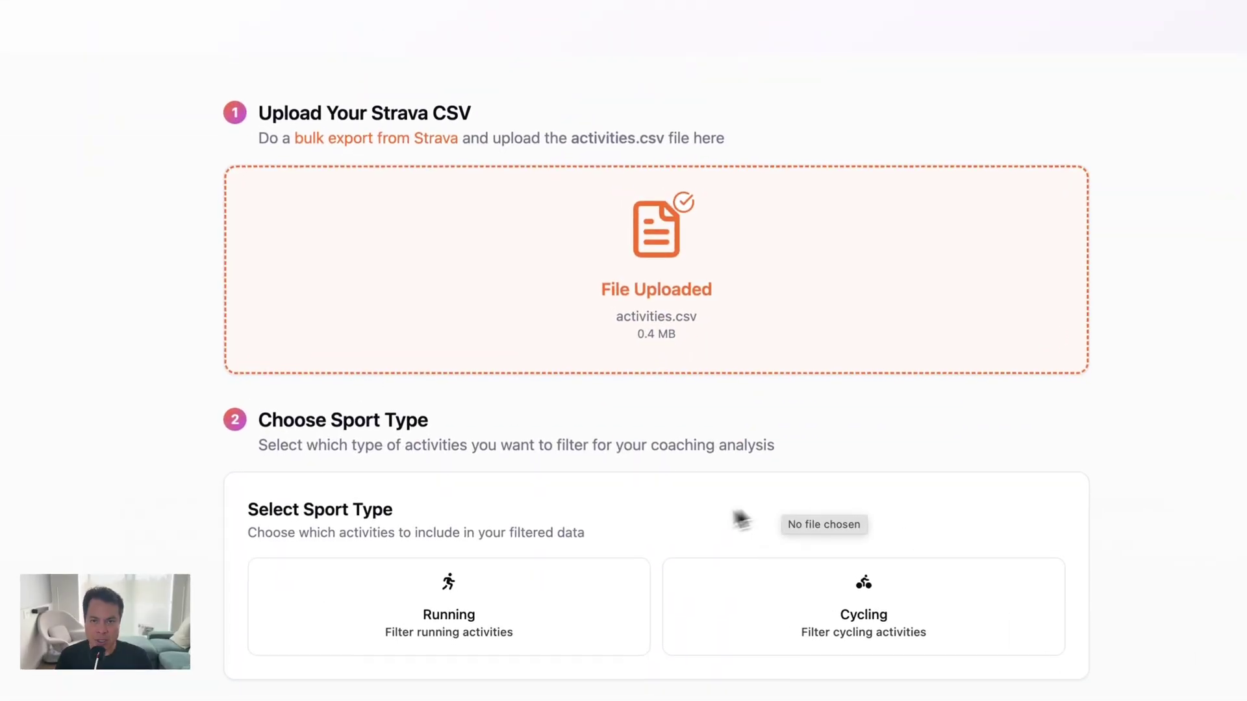
click(418, 610)
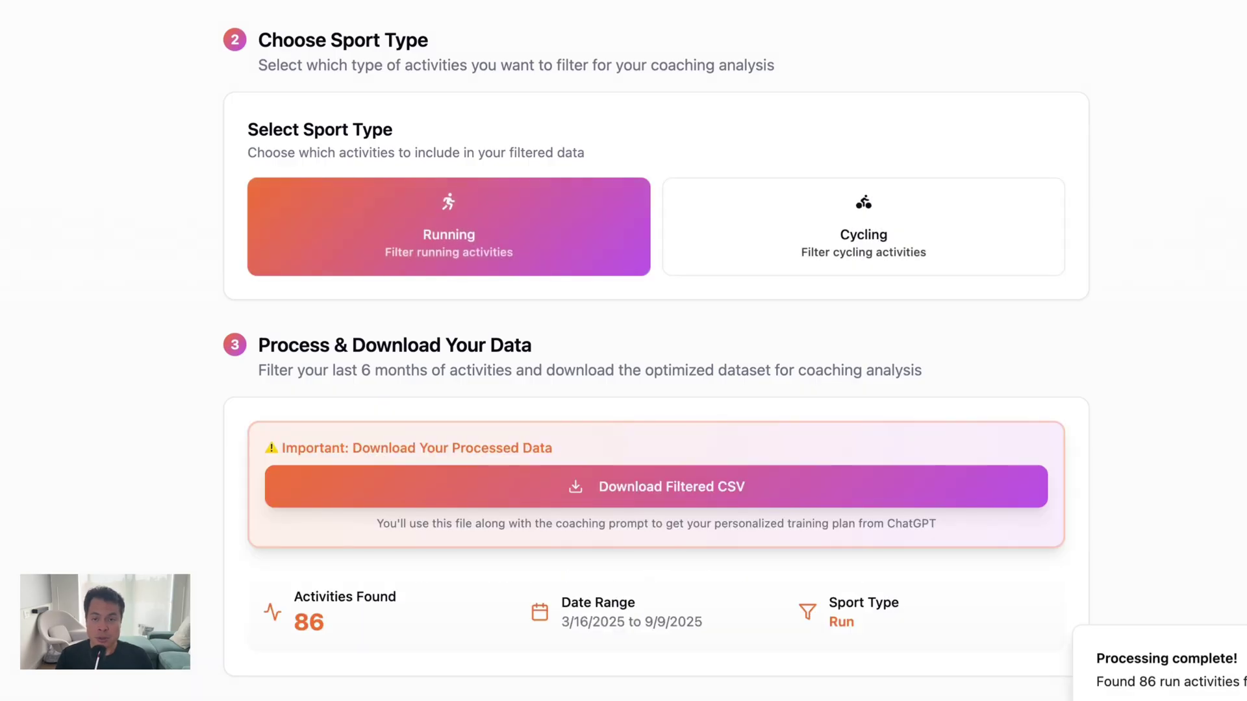
click(616, 487)
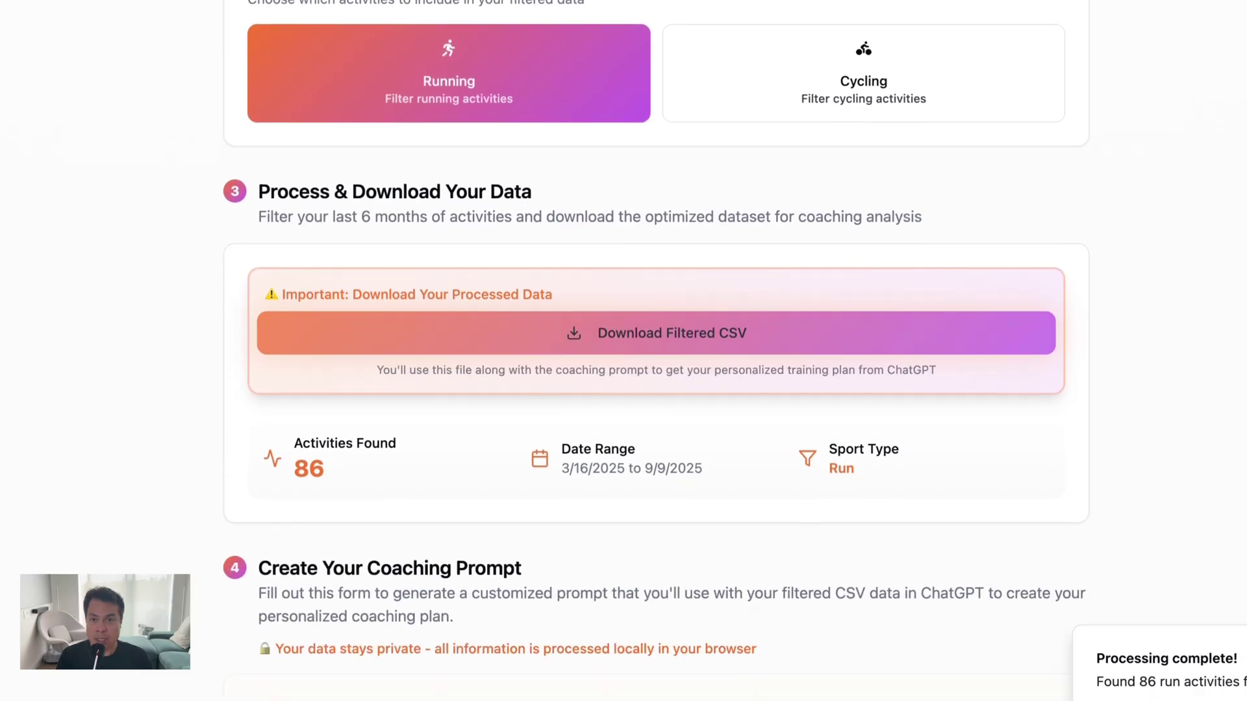
scroll(616, 494, down, 6)
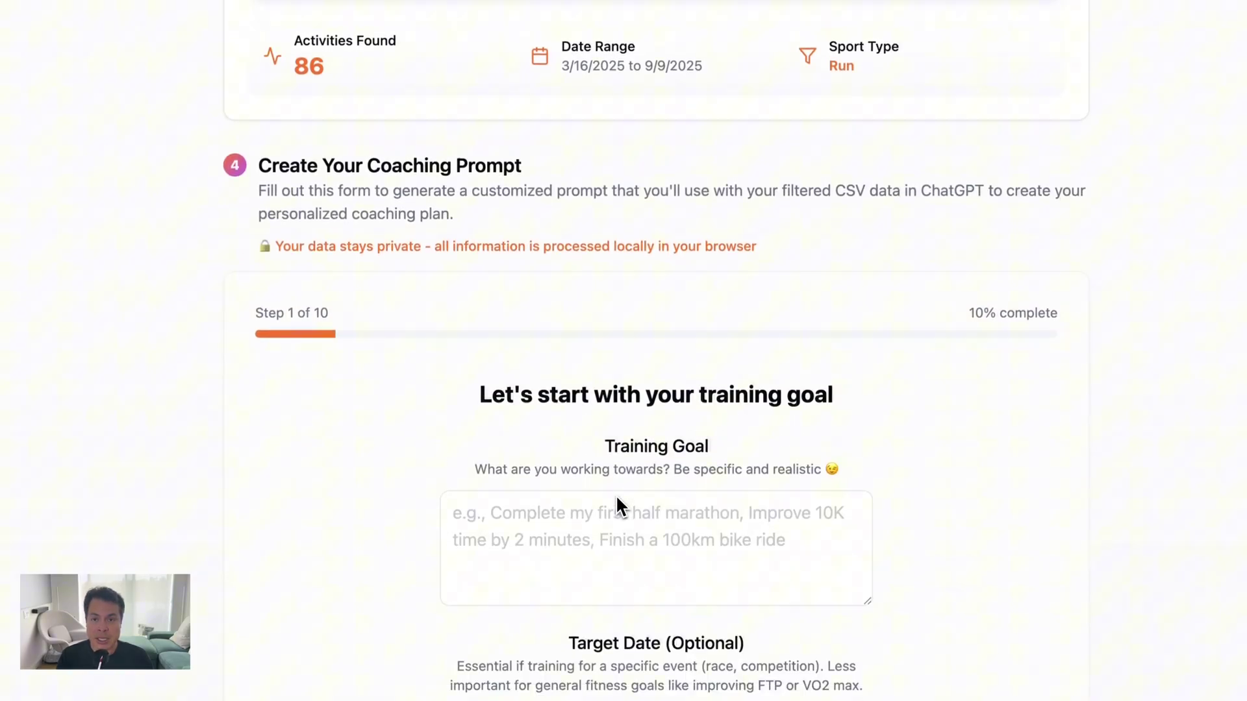
Set the goal to '2 hour half marathon' with target date February 8, 2026
click(589, 356)
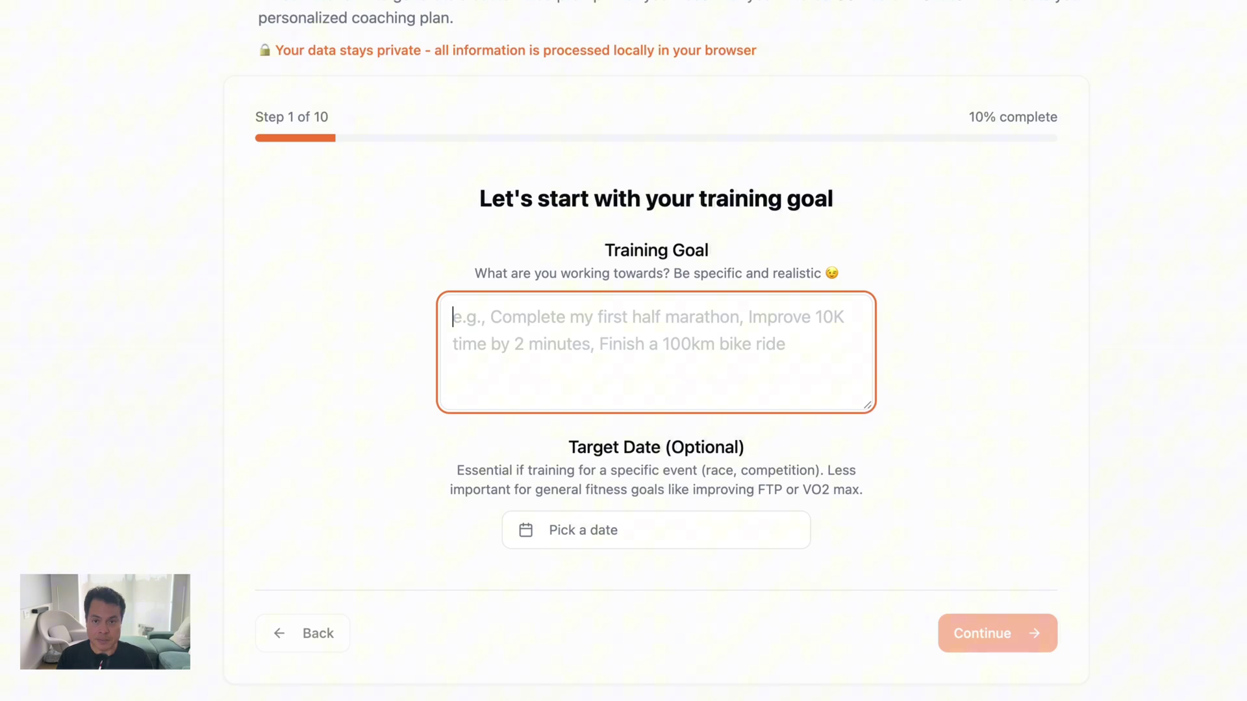
text(2 hour half ma)
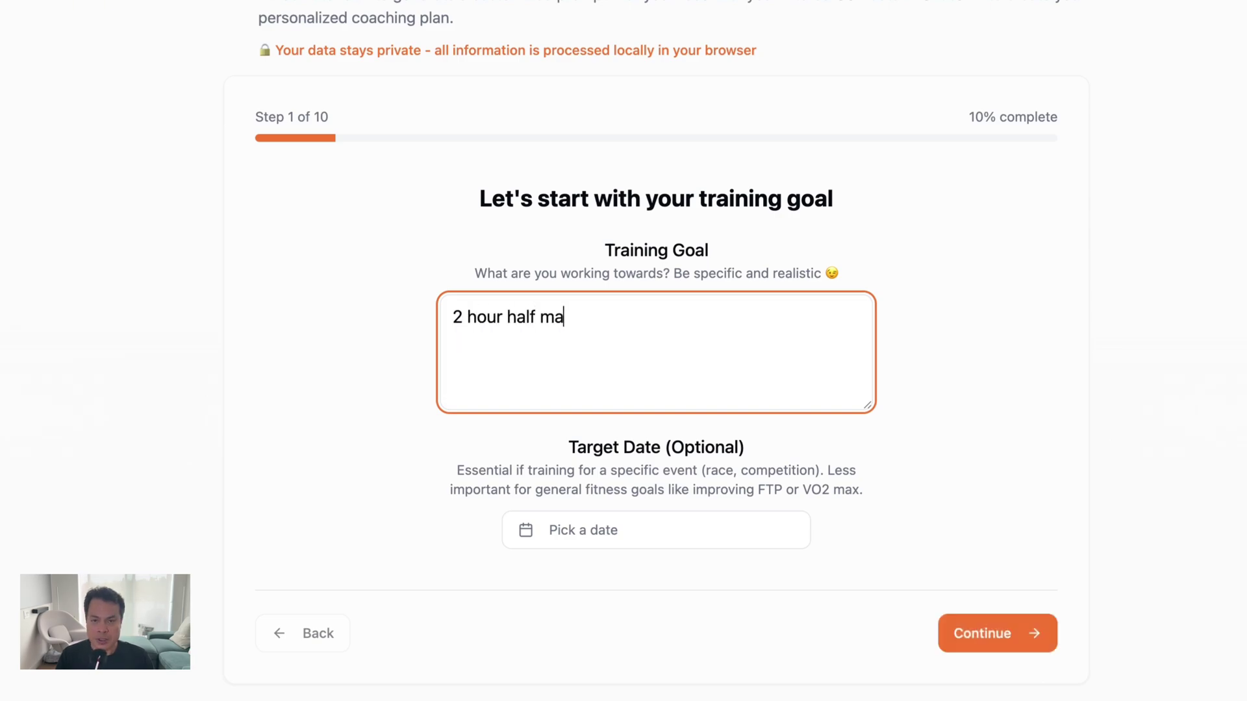
text(rathon)
click(654, 518)
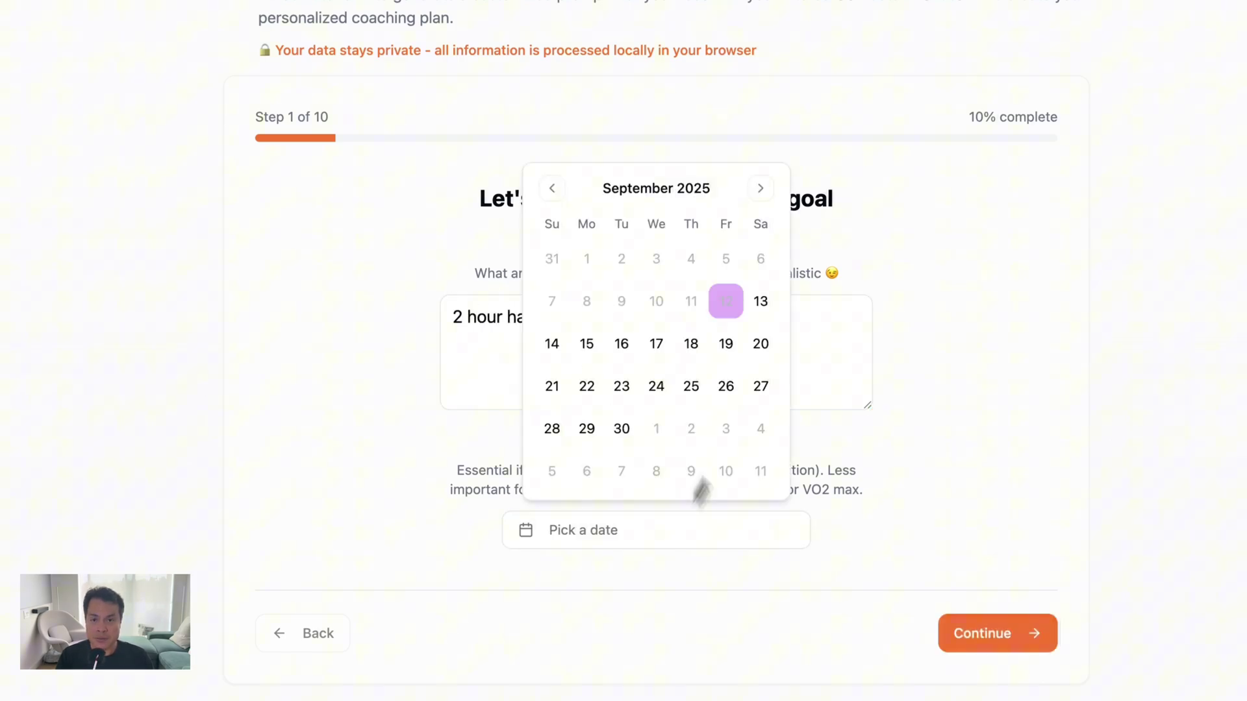
click(761, 188)
click(760, 188)
click(761, 189)
click(760, 189)
click(761, 189)
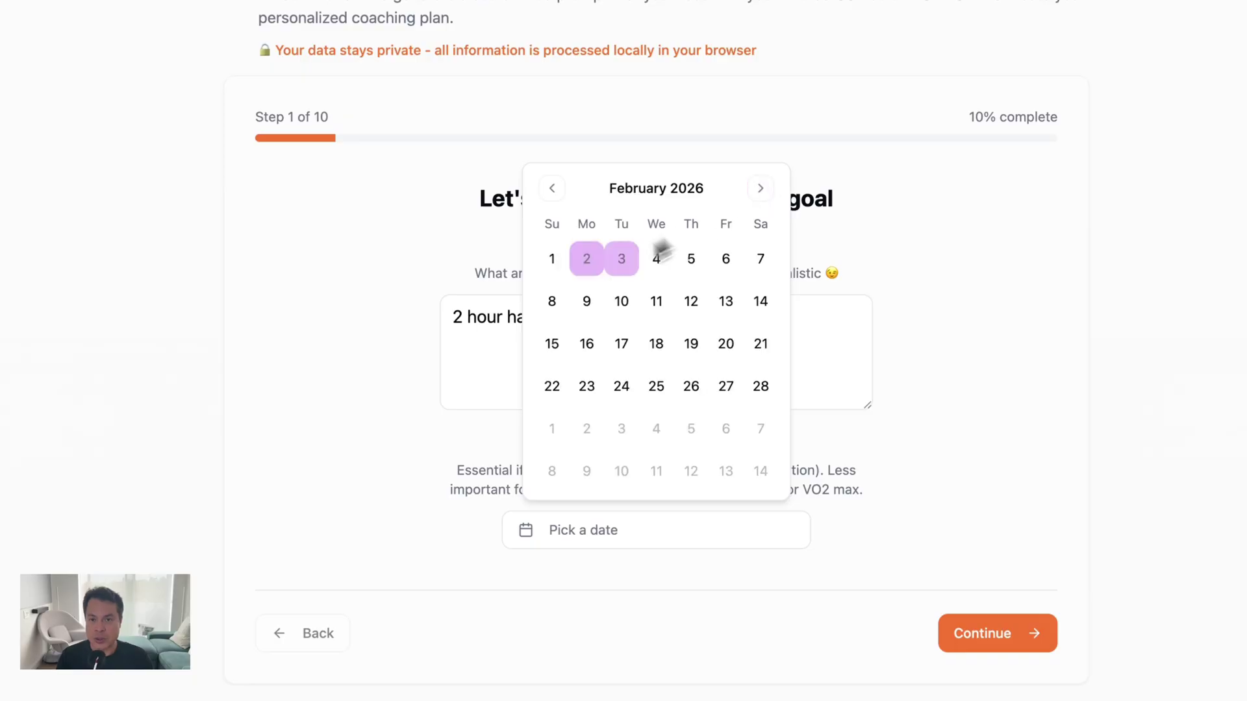
click(553, 301)
click(992, 632)
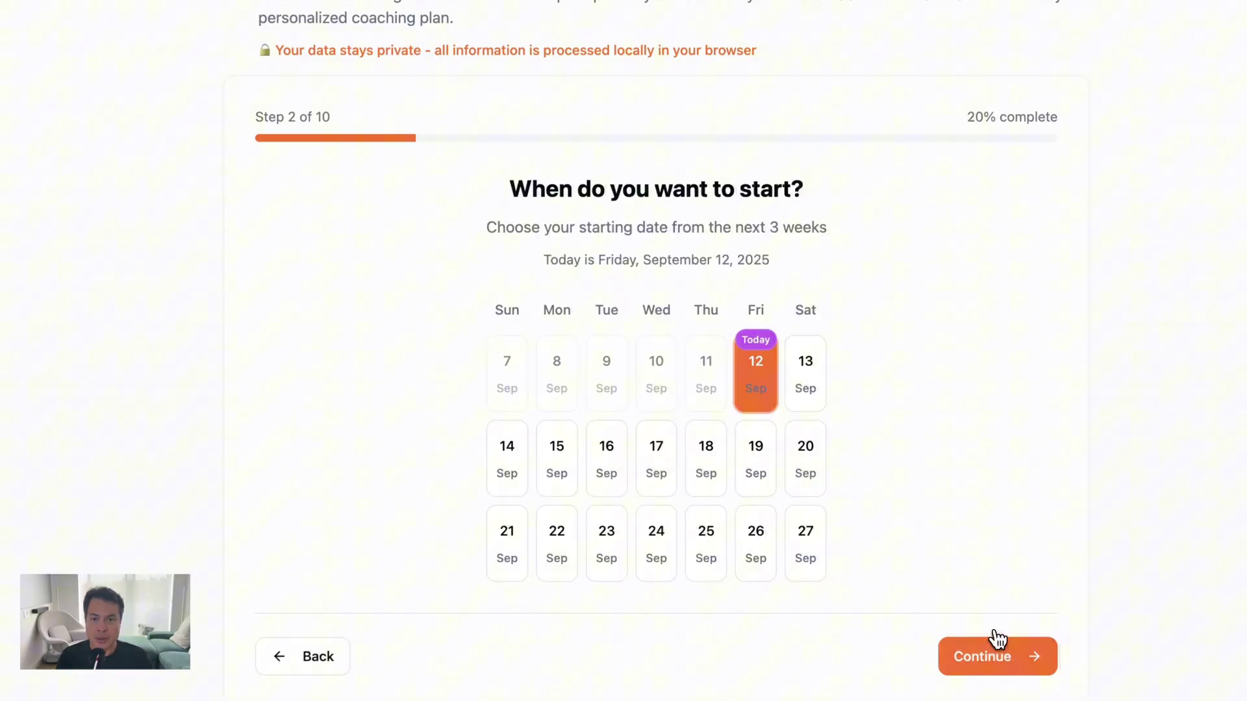
Set the plan start date to 15 Sep, age 40, and gender male
scroll(1033, 604, down, 1)
click(571, 459)
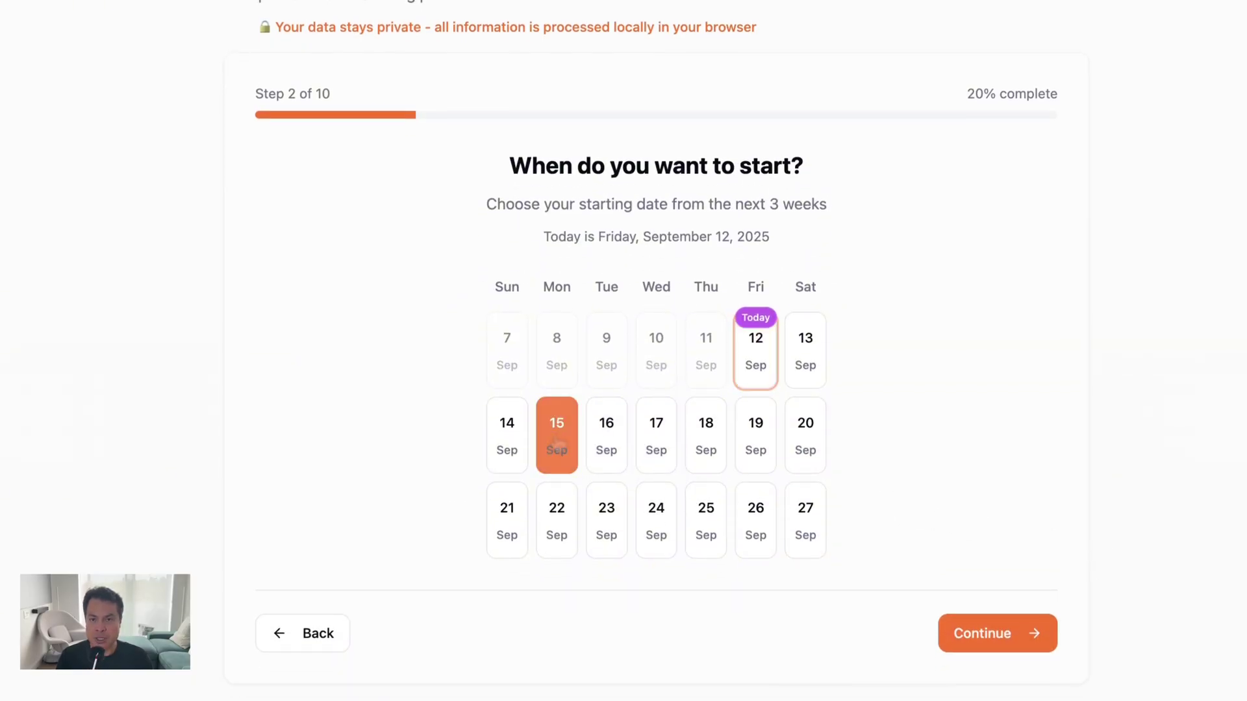
click(987, 630)
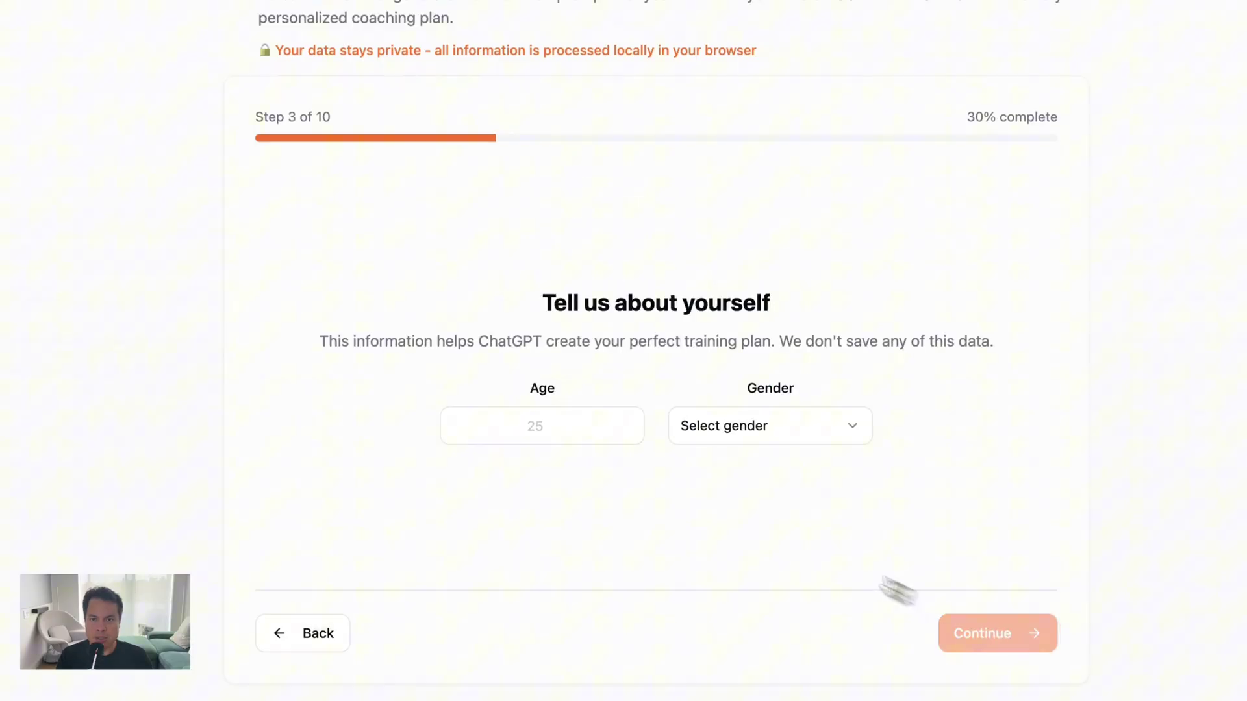
click(564, 432)
text(40)
click(723, 436)
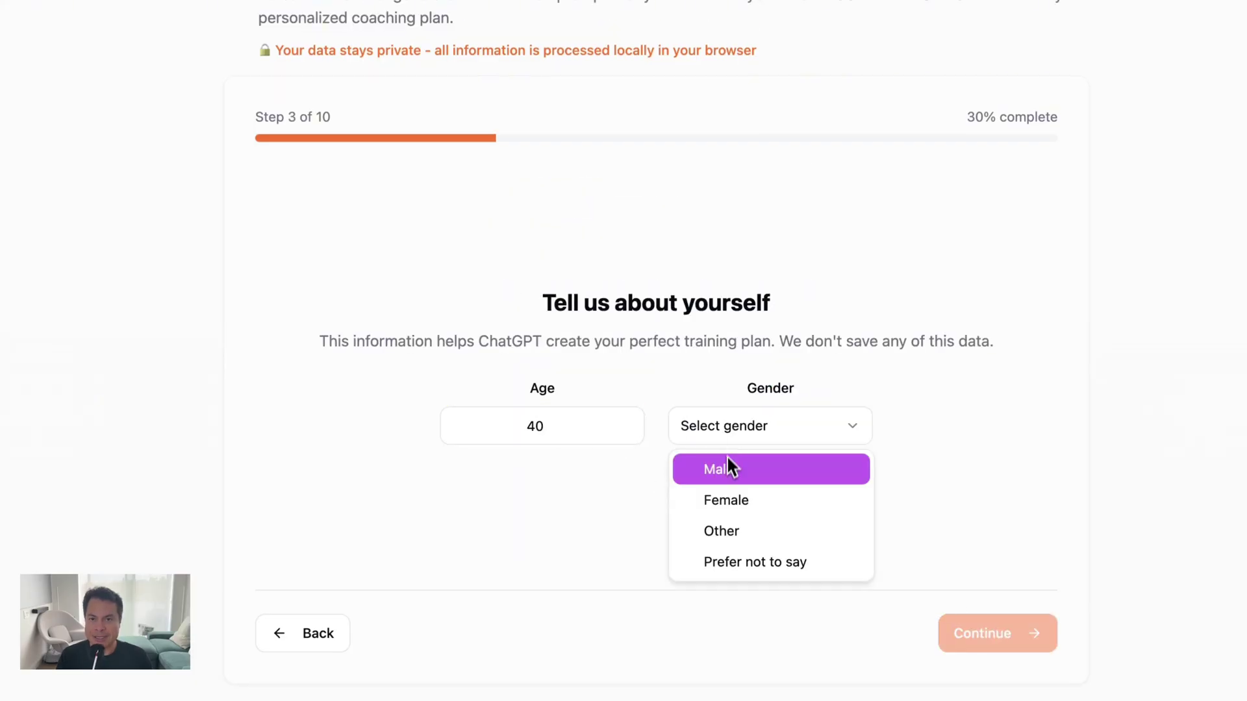
click(728, 467)
click(984, 640)
Enter weight 180 and height 5 ft 9 in
click(524, 437)
text(180)
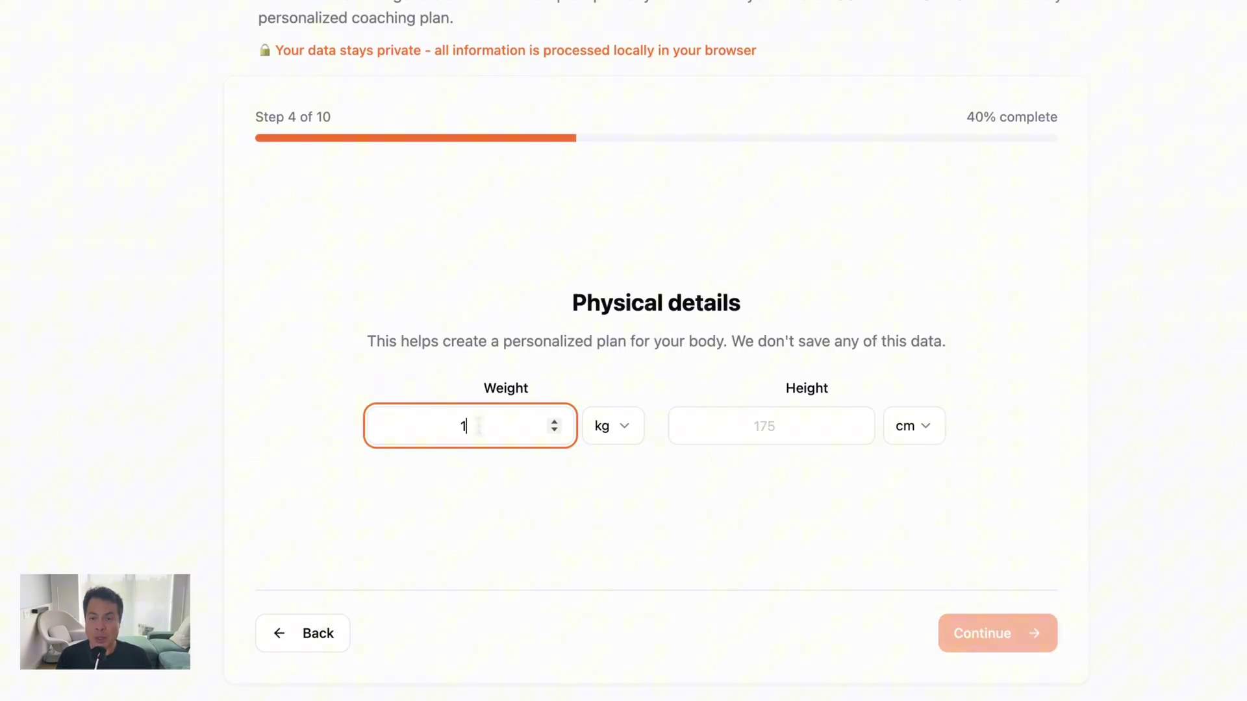
click(914, 426)
click(930, 501)
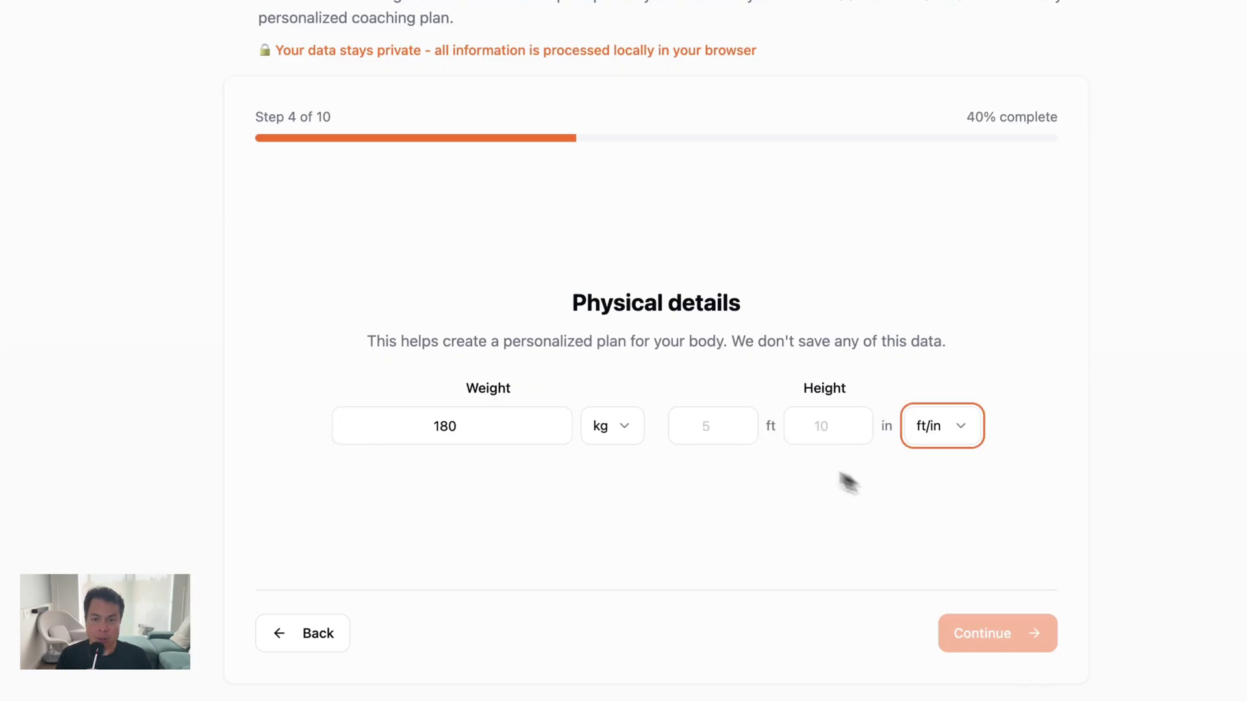
click(710, 426)
text(5)
click(823, 429)
text(9)
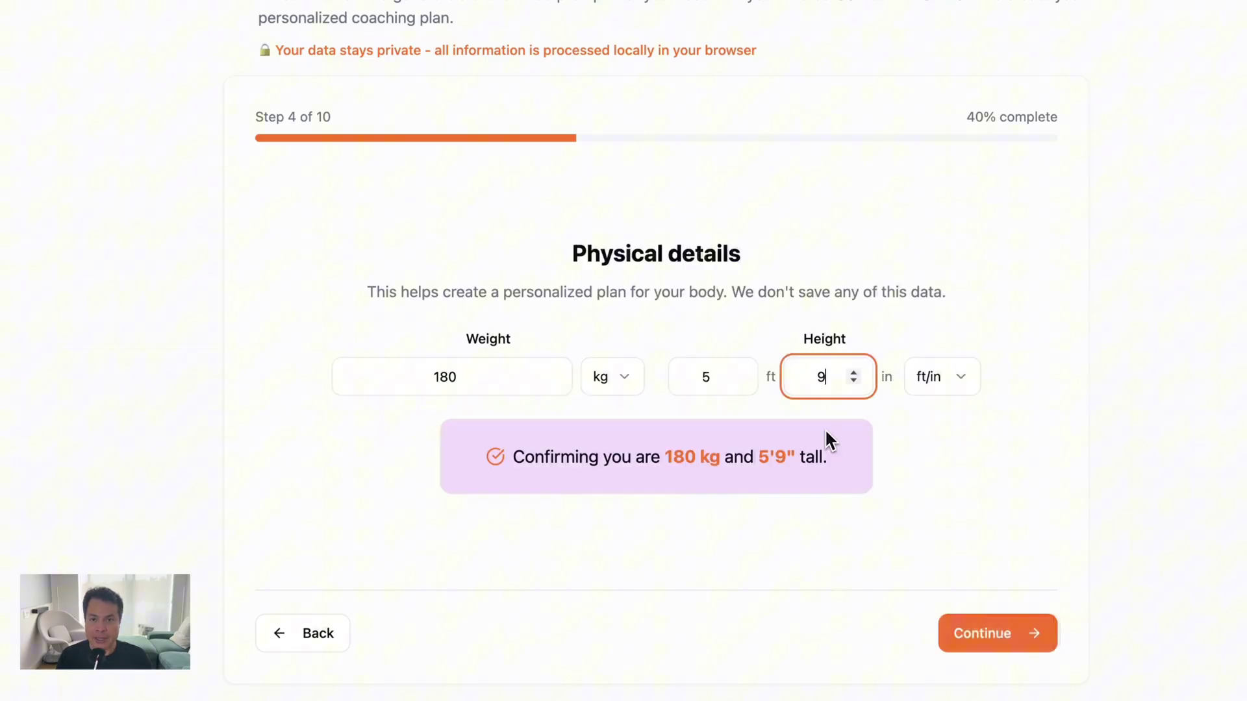
click(977, 638)
Choose Monday–Thursday and Saturday as training days, with Saturday as the long-session day
click(437, 384)
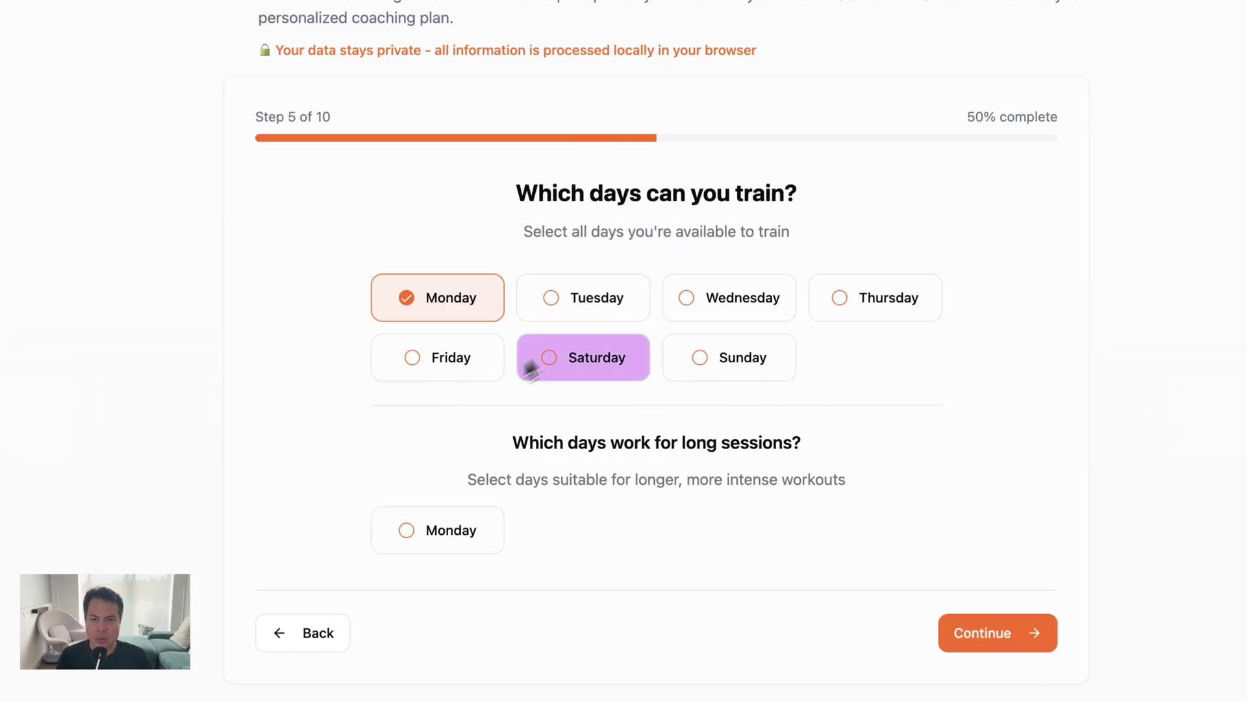
click(583, 298)
click(728, 297)
click(864, 297)
click(607, 360)
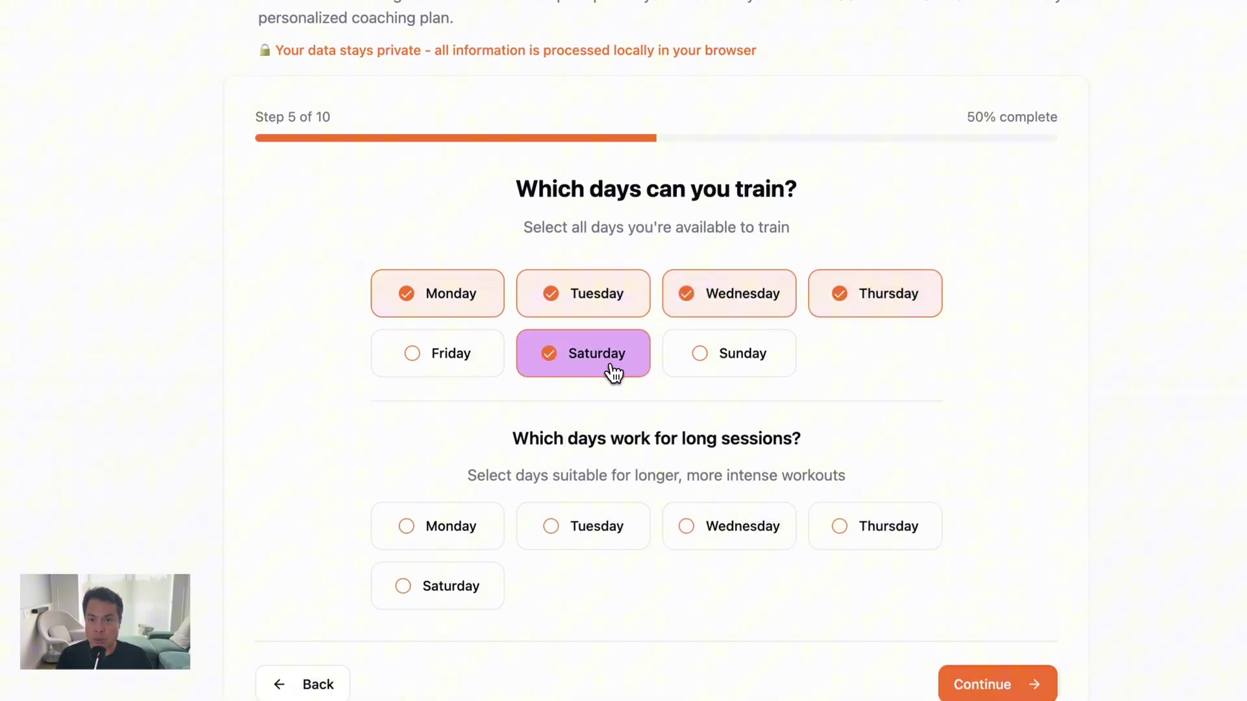
click(454, 588)
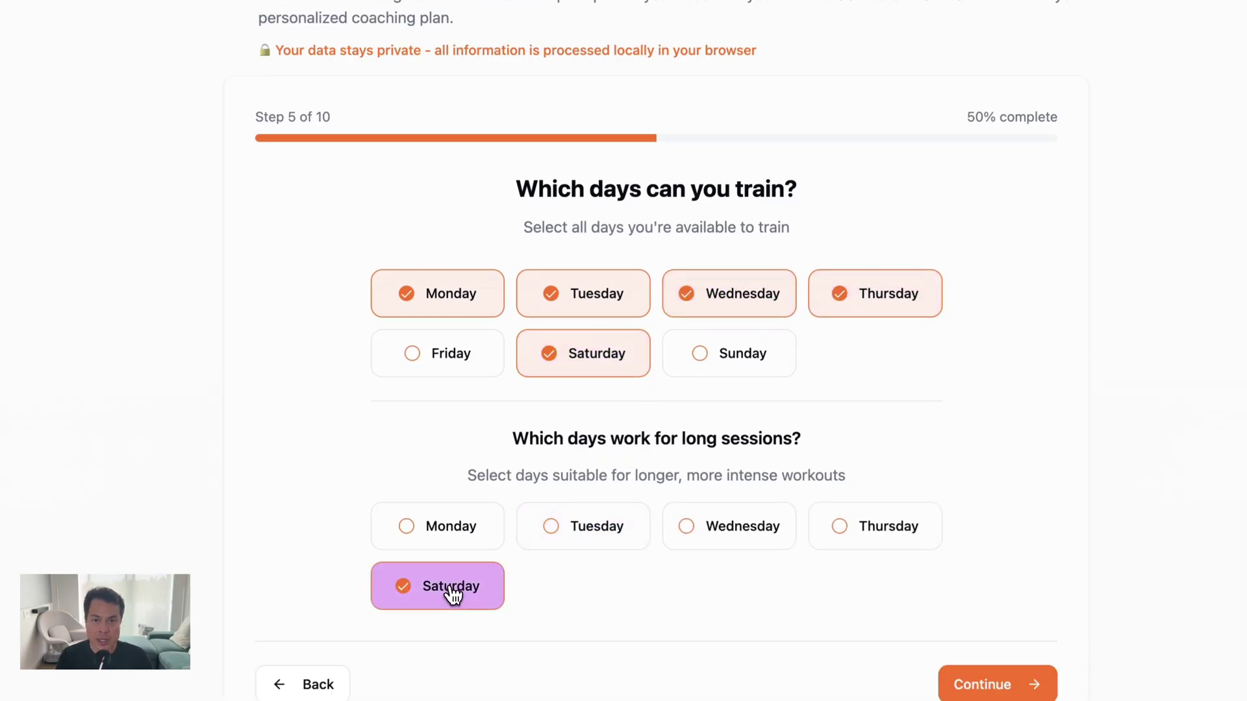
click(983, 686)
Include cross-training with Cycling and Yoga / Pilates / Mobility
click(780, 305)
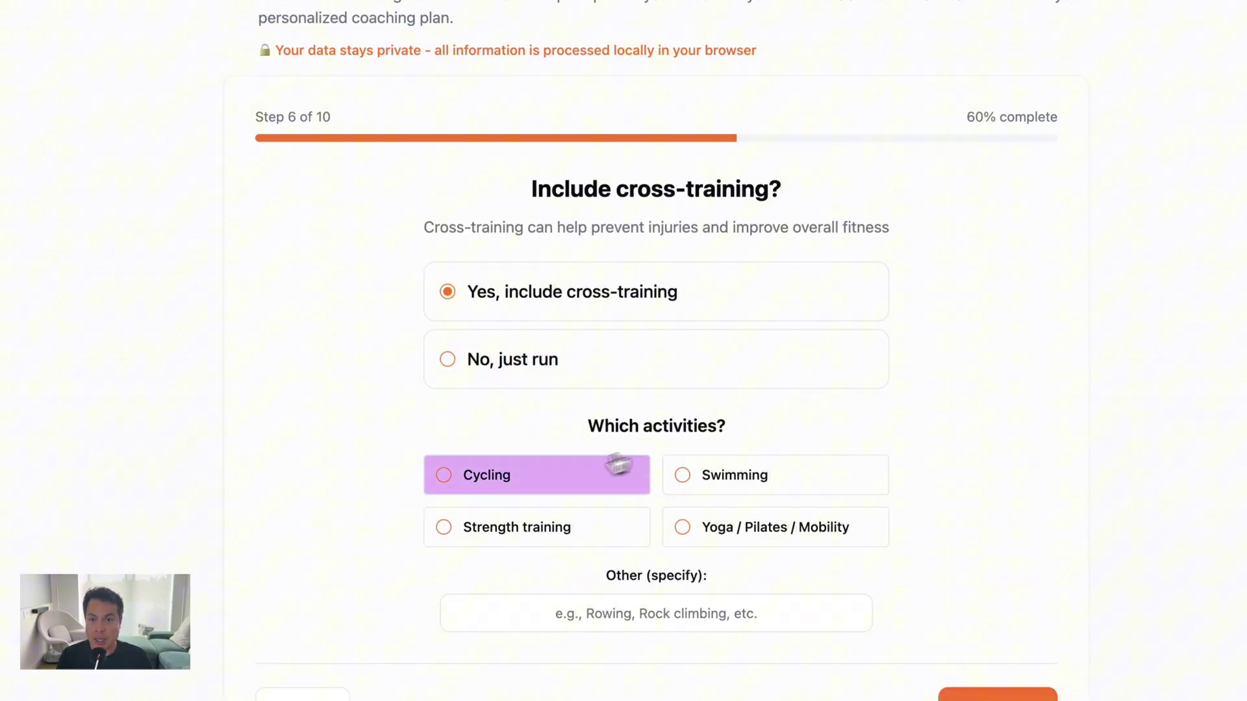
click(552, 477)
click(712, 525)
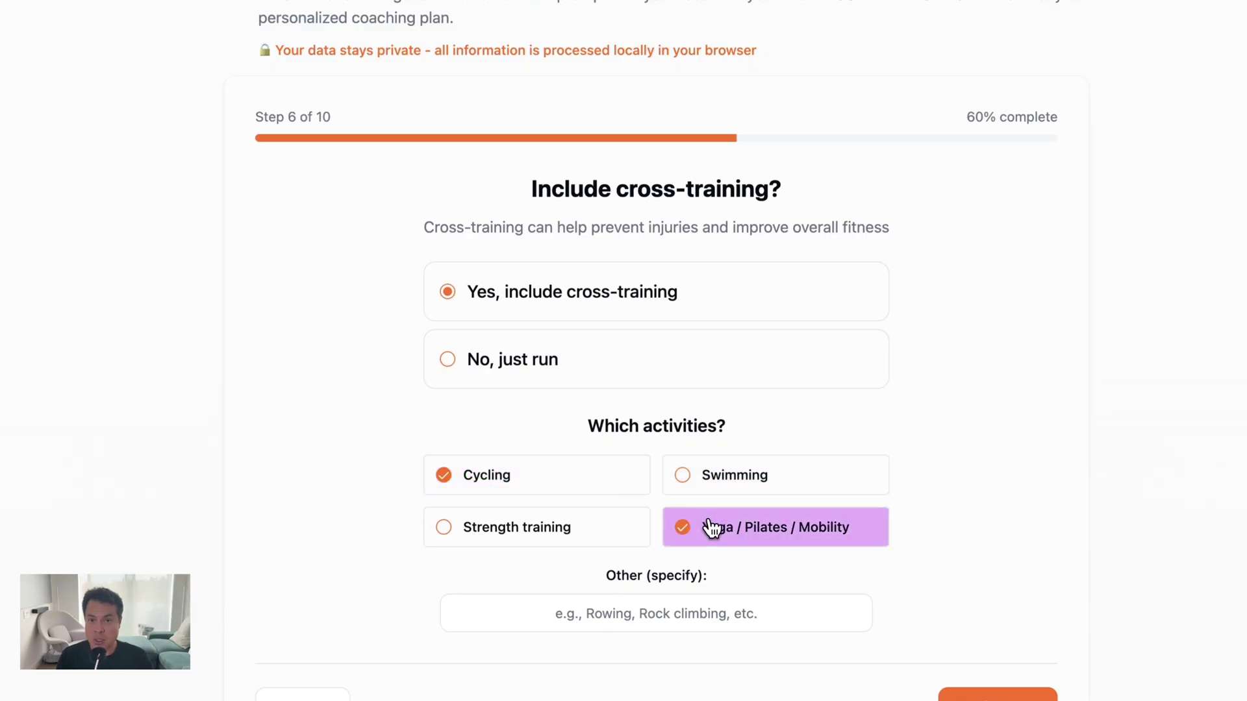
click(994, 694)
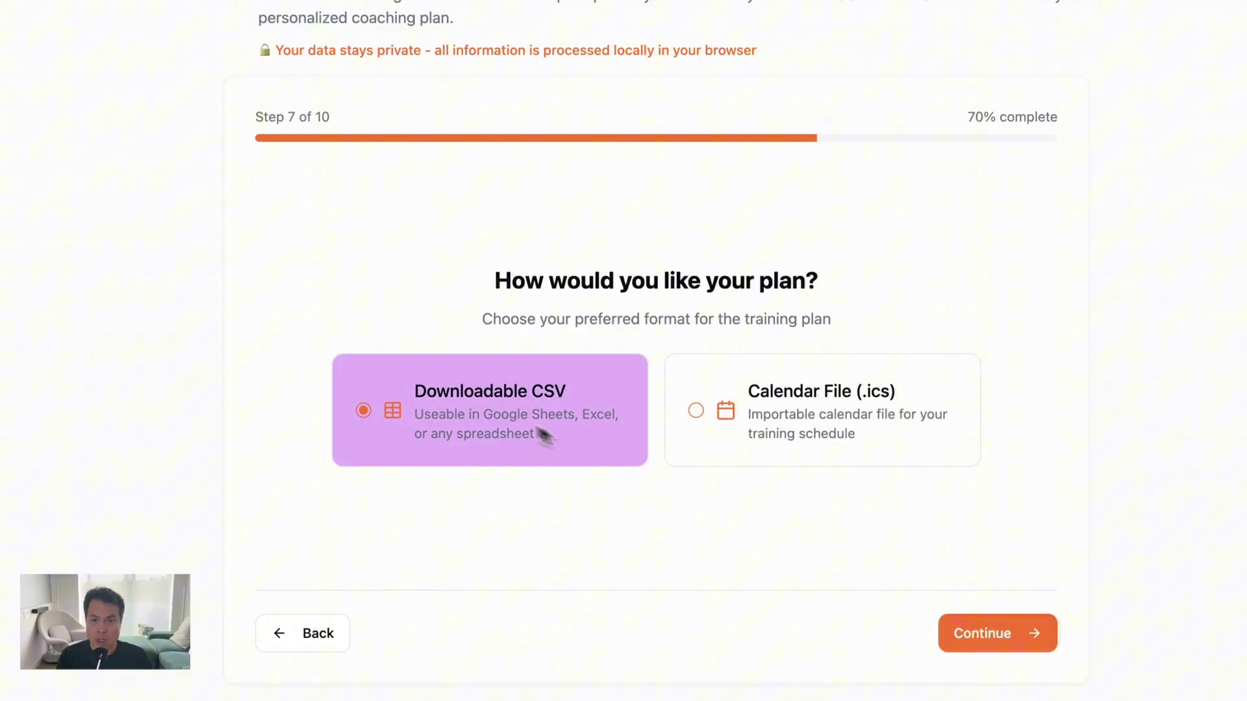
Keep CSV format and kilometres, skip extra notes, pick Intermediate, and generate the prompt
click(981, 633)
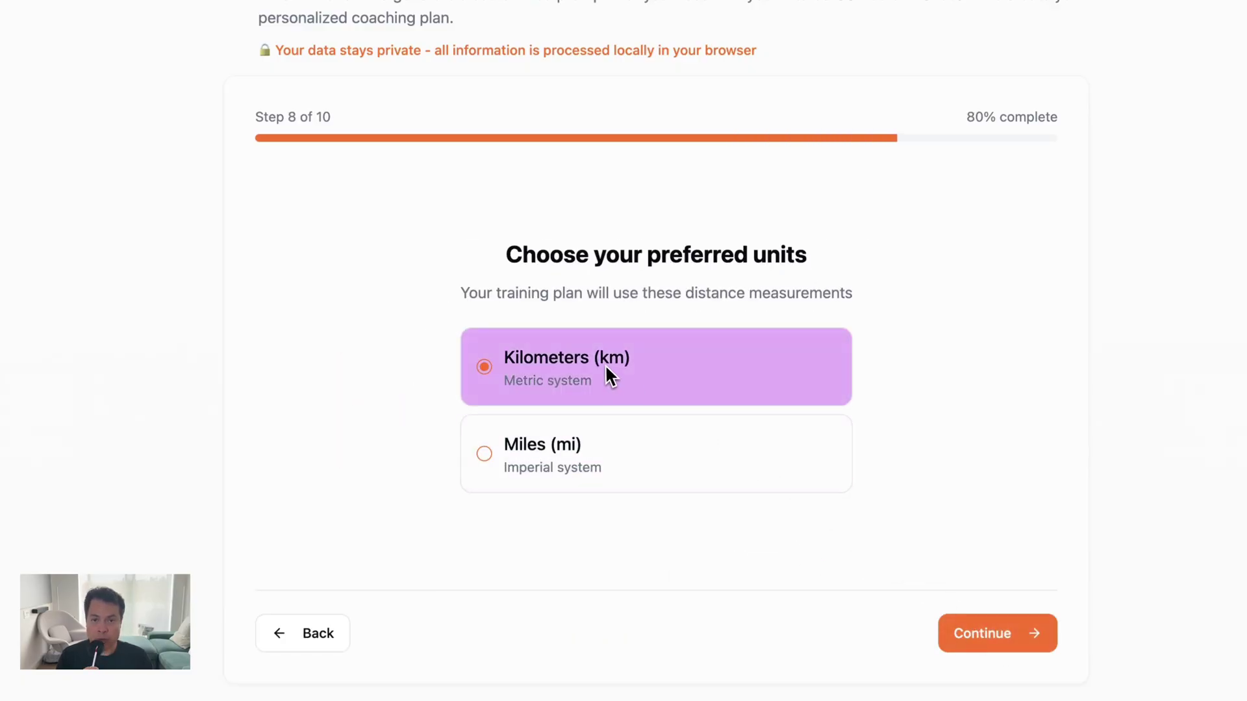
click(981, 633)
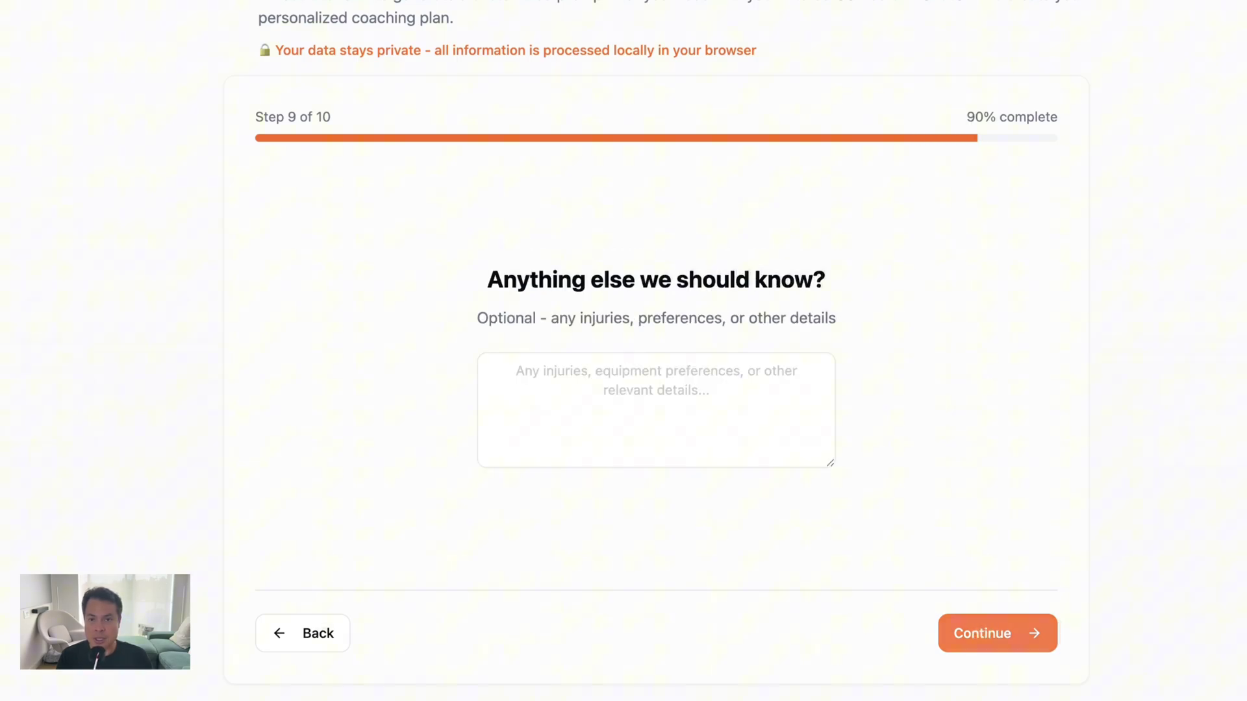
click(979, 627)
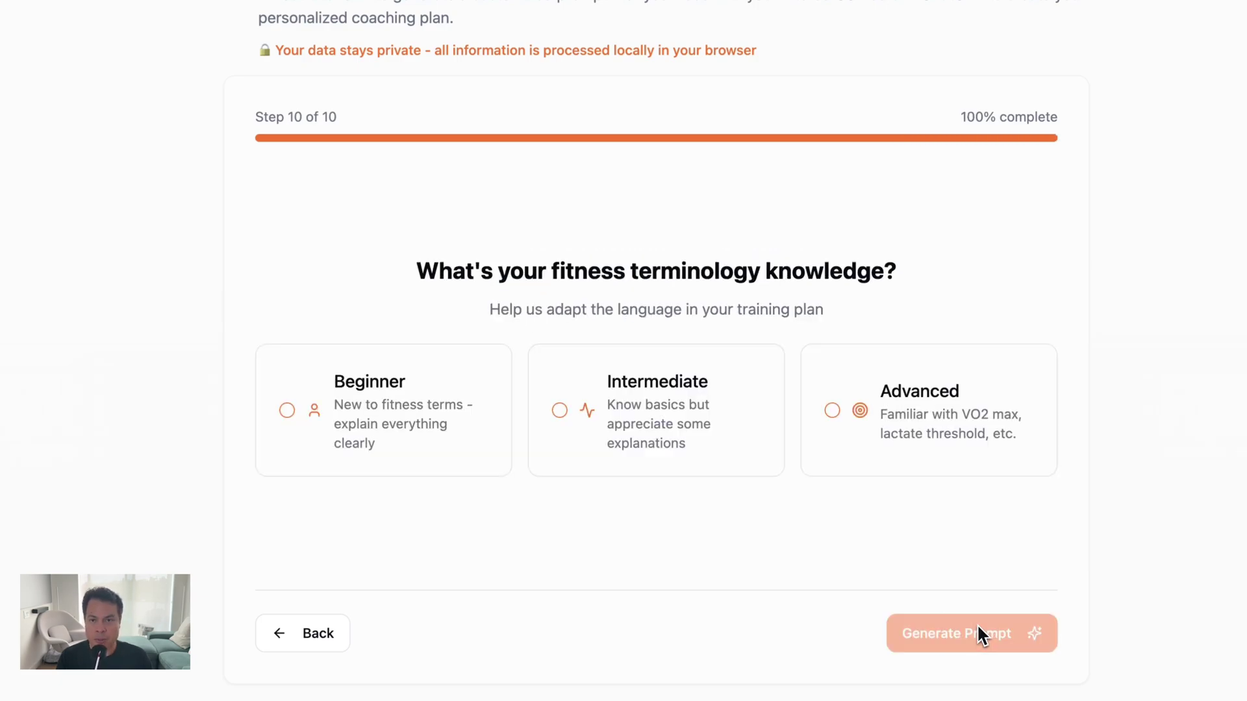
click(614, 444)
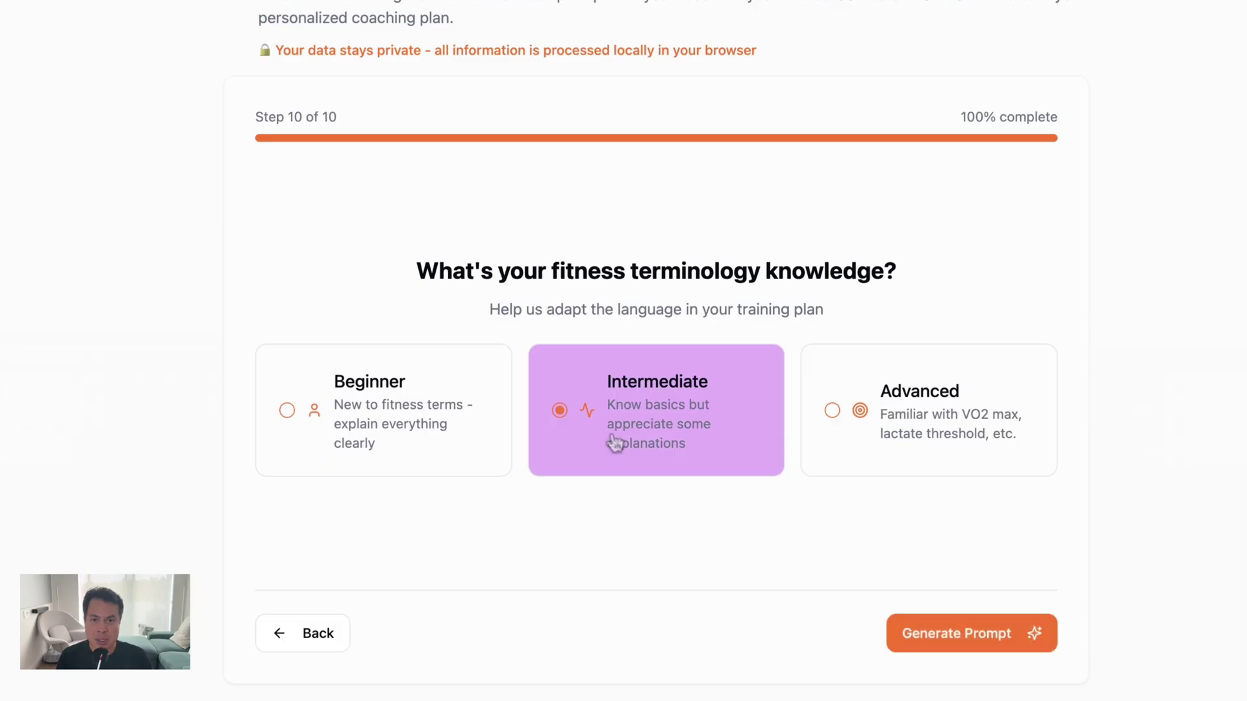
click(941, 633)
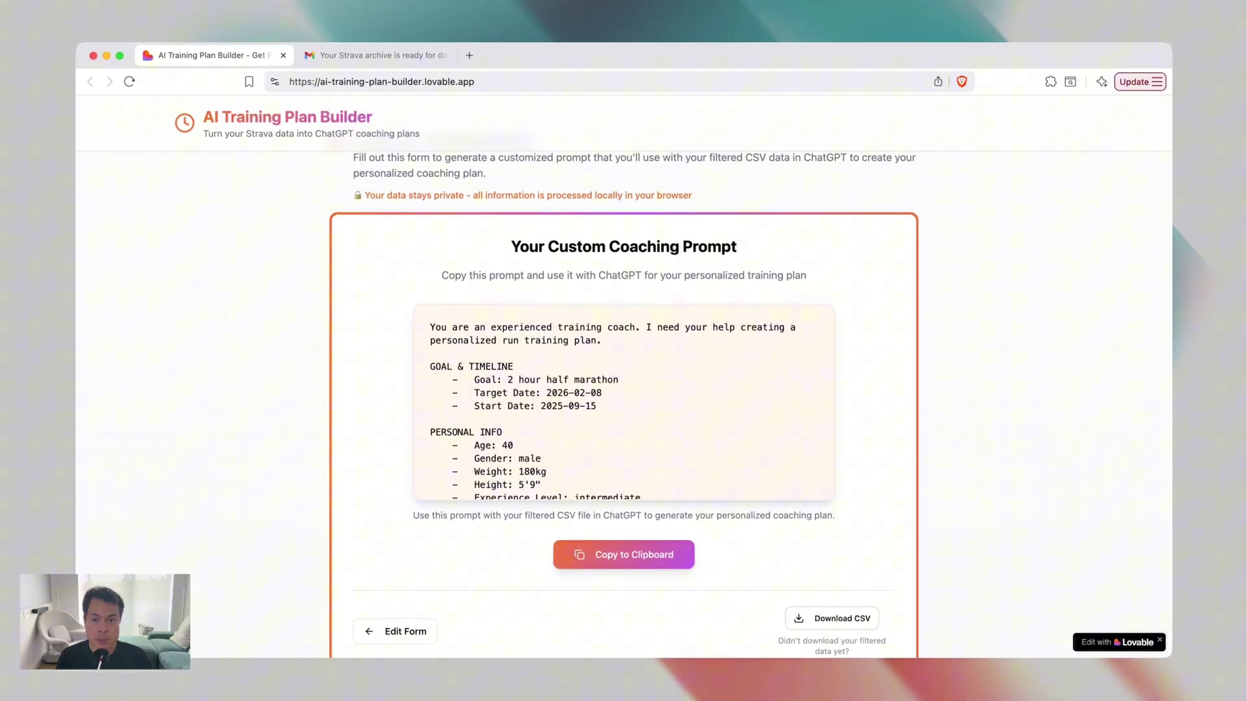
Scroll through the generated coaching prompt and copy it to the clipboard
scroll(679, 398, down, 10)
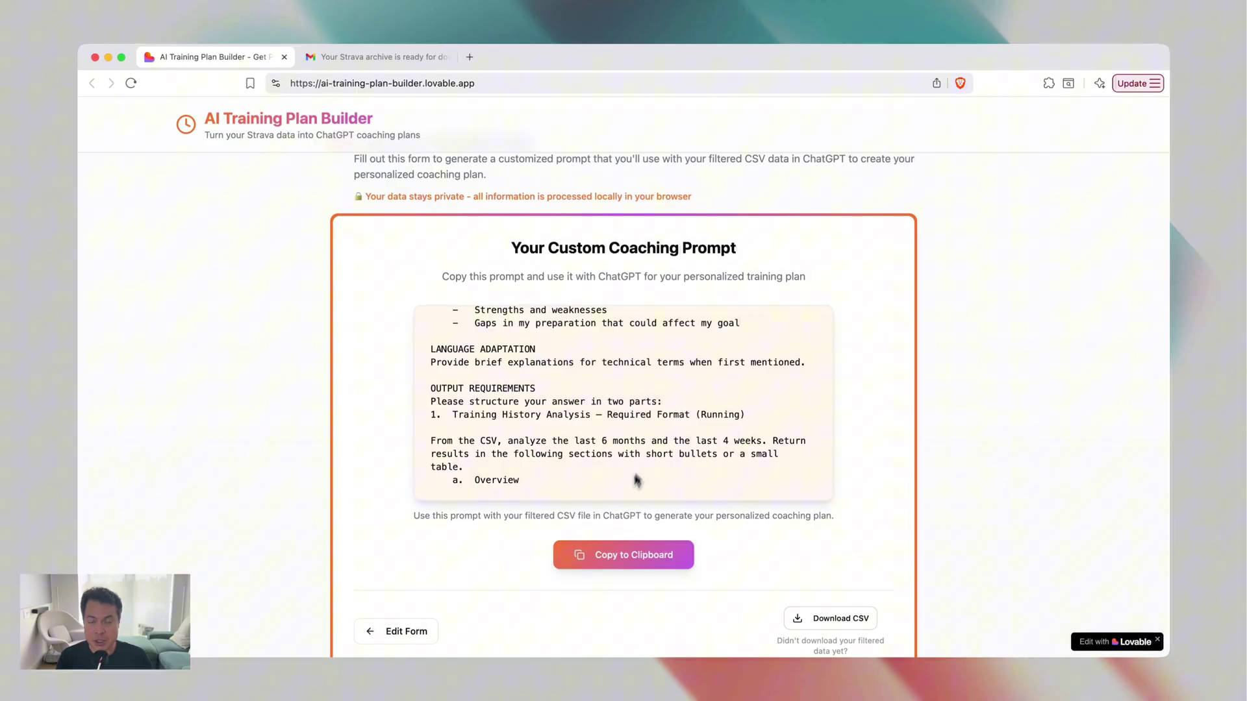
click(625, 556)
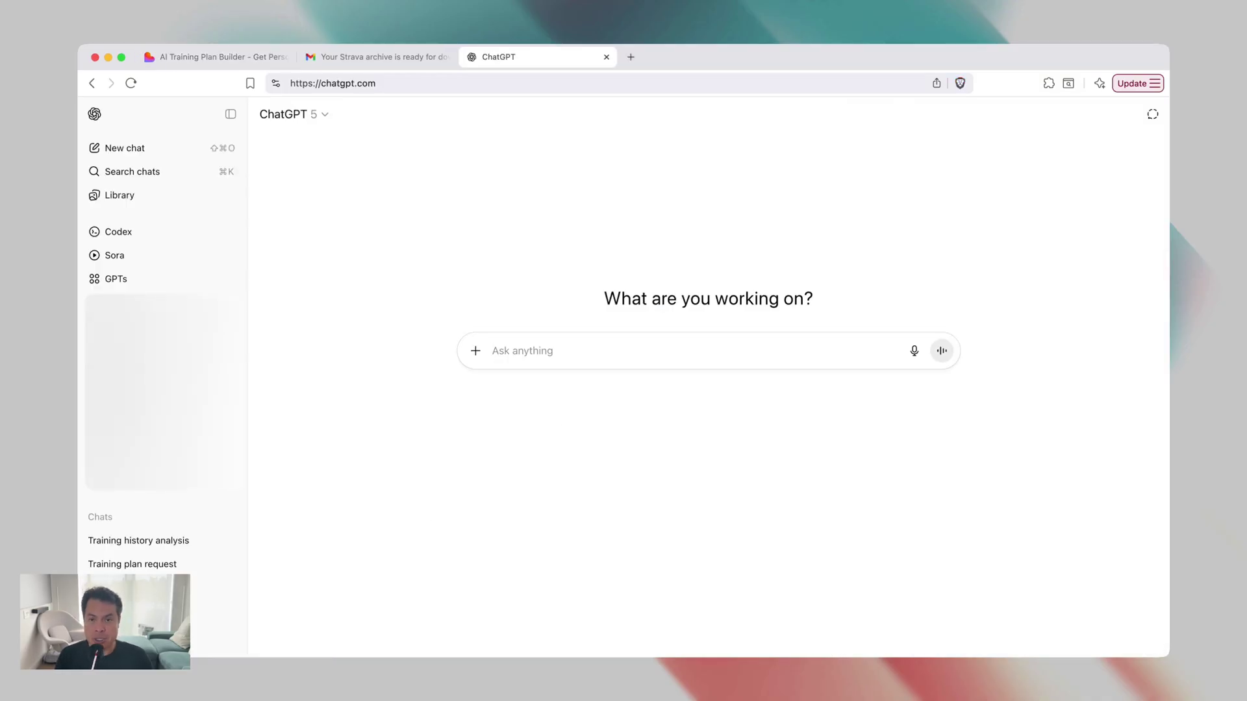
Paste the coaching prompt into ChatGPT, attach strava_run_last_6_months.csv, and send it
key(super+v)
click(475, 541)
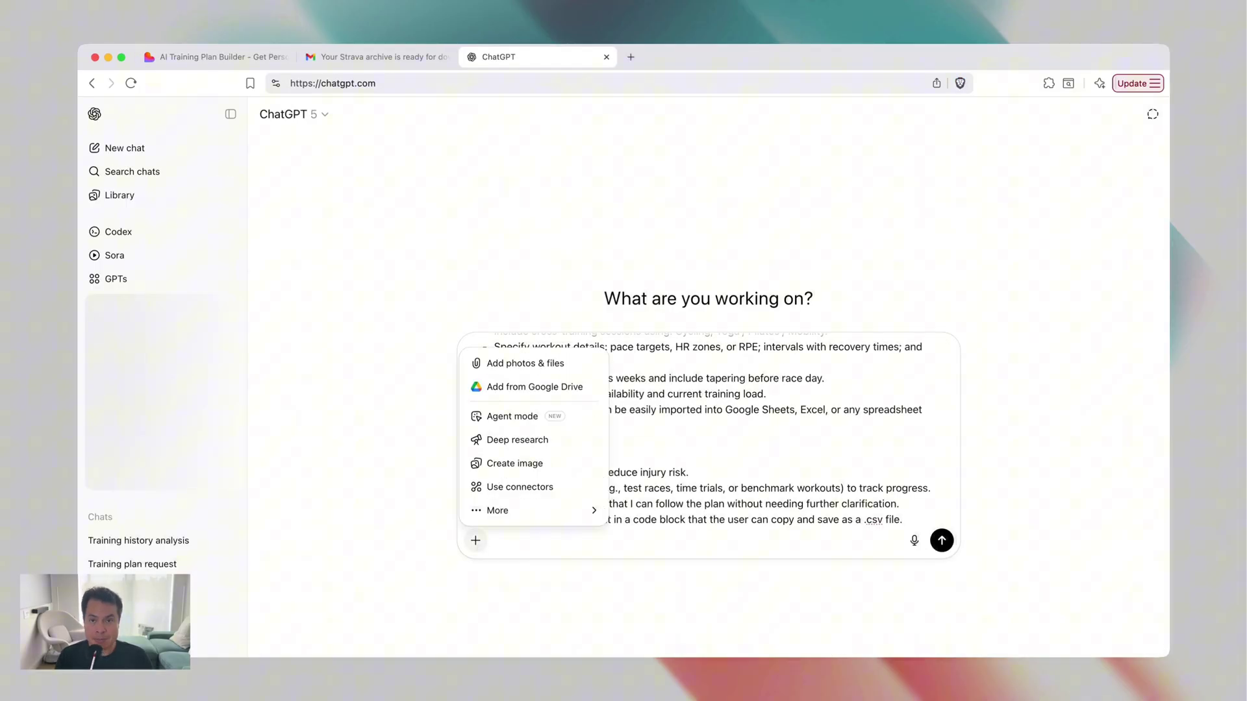
click(513, 363)
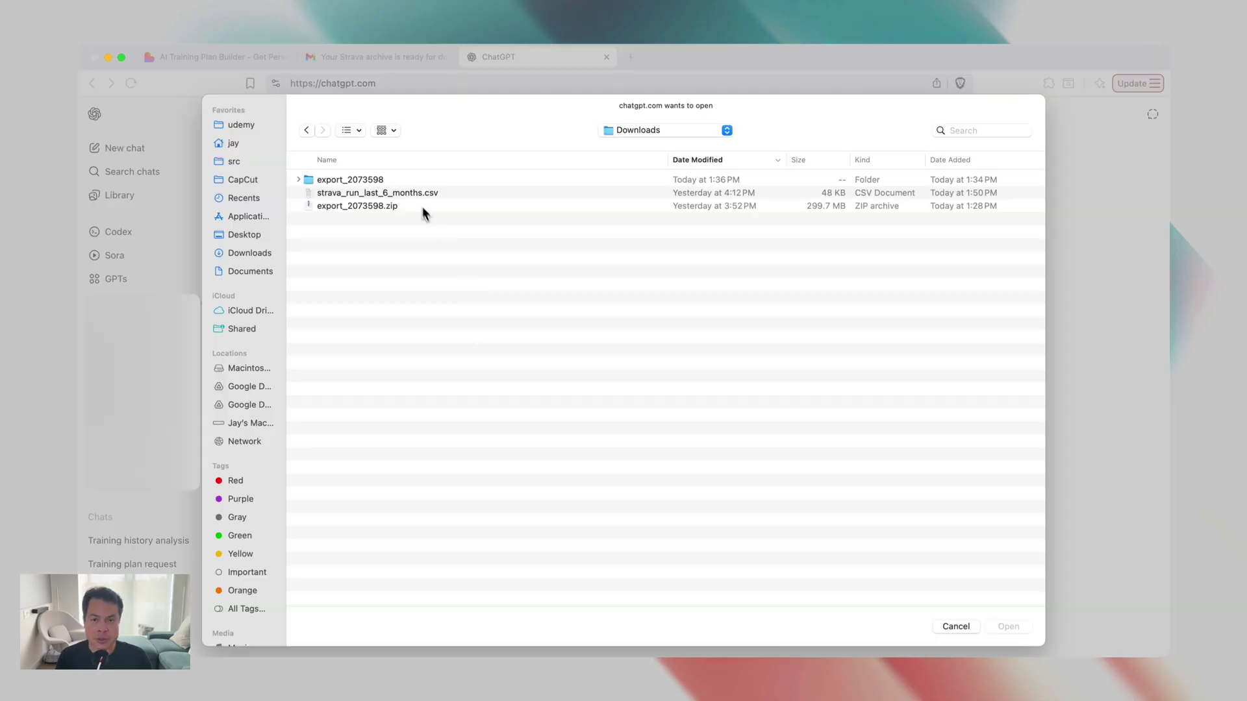
click(417, 195)
click(1008, 626)
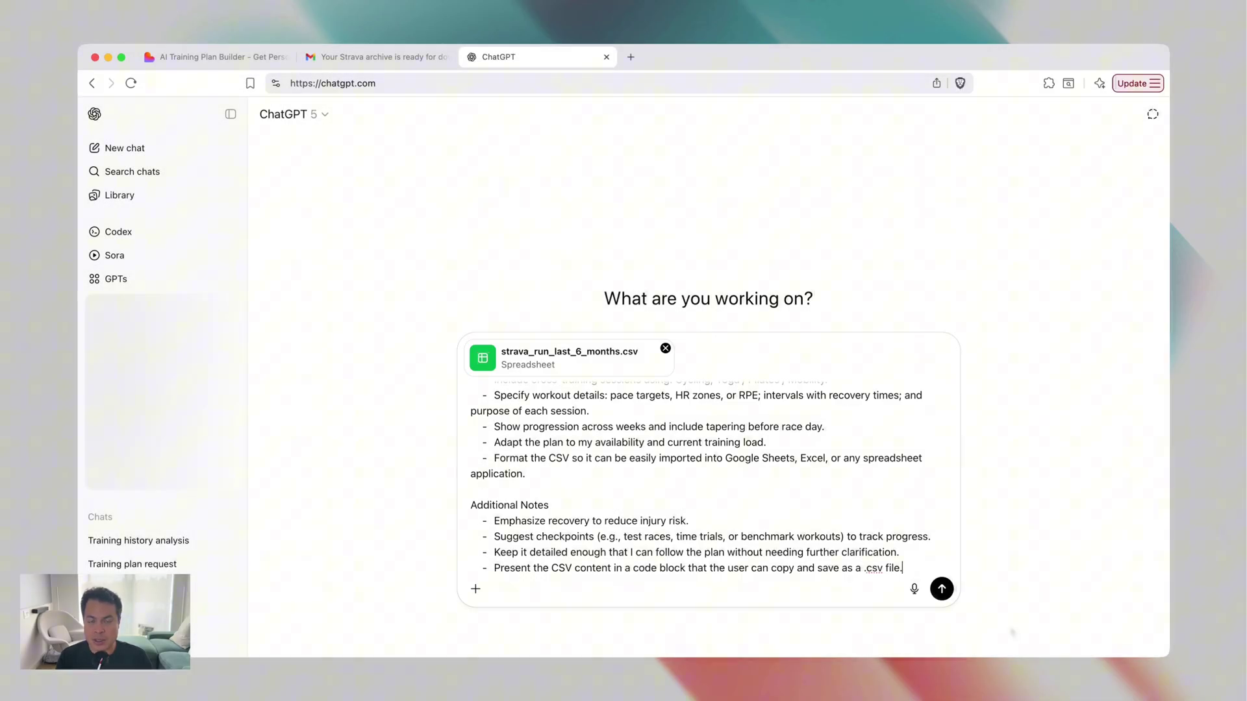
key(Return)
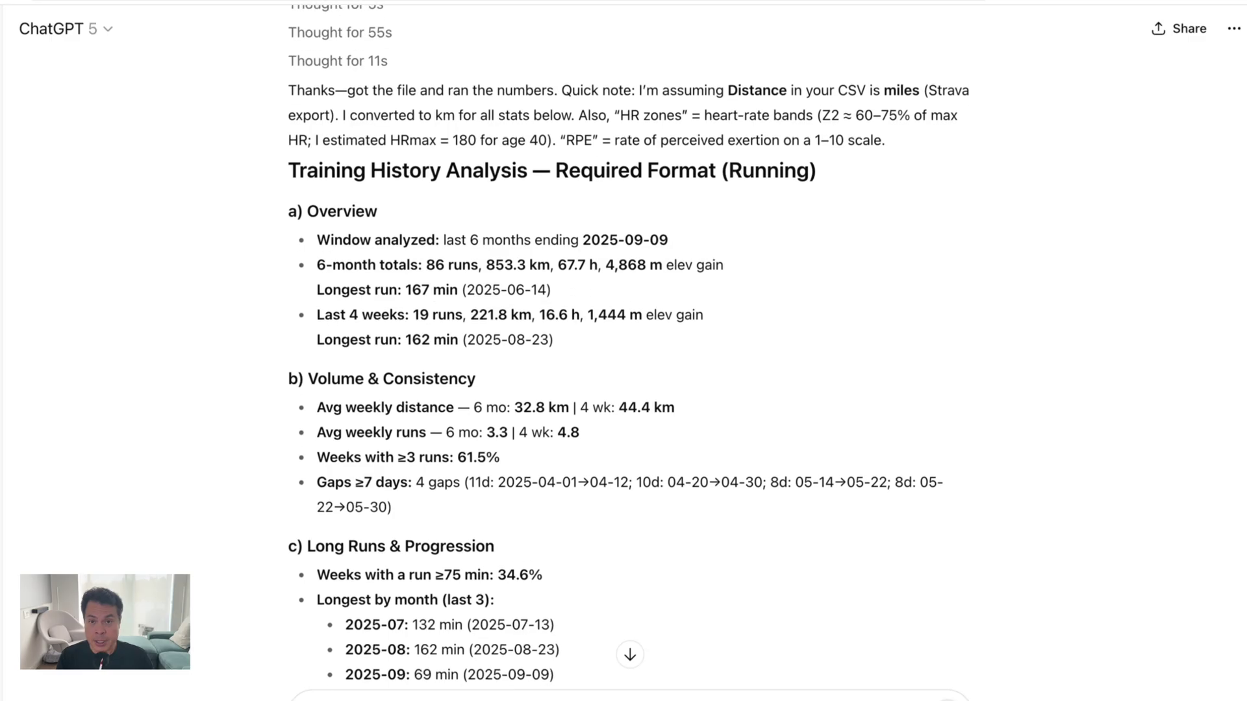
Scroll through the reply and save half_marathon_plan.csv to Downloads
scroll(630, 350, down, 5)
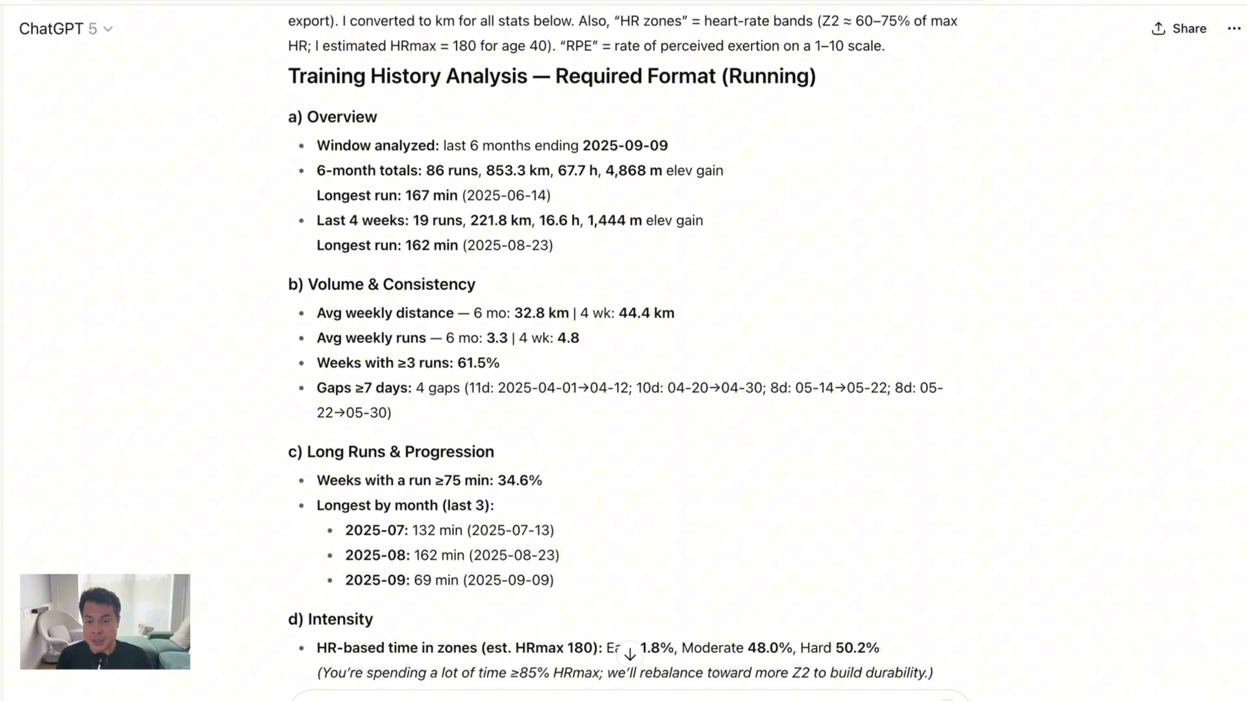
scroll(630, 350, down, 2)
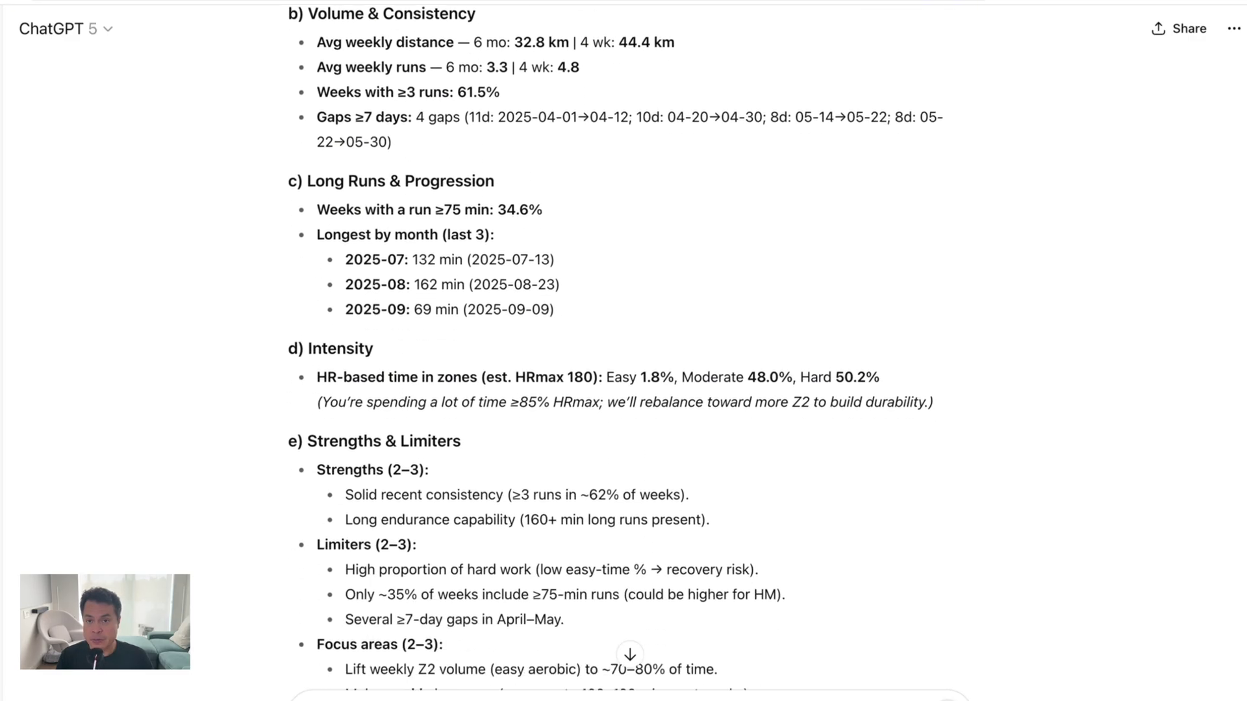
scroll(629, 351, down, 4)
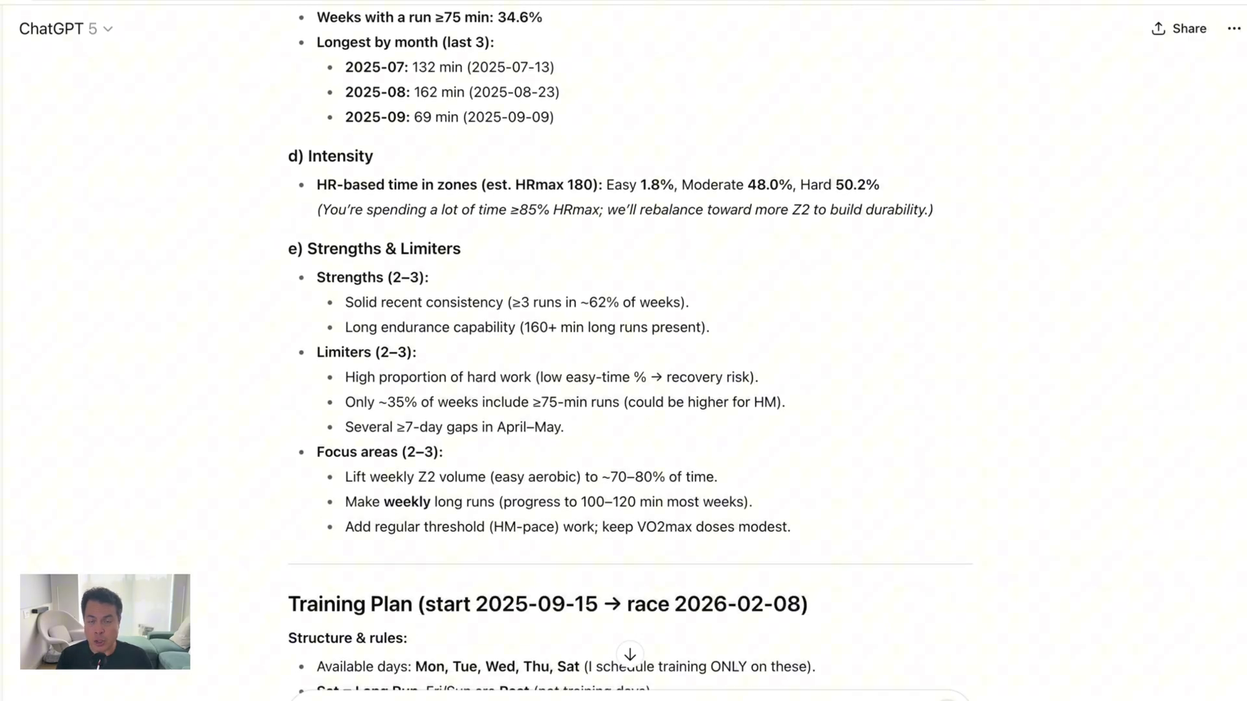
scroll(630, 351, down, 7)
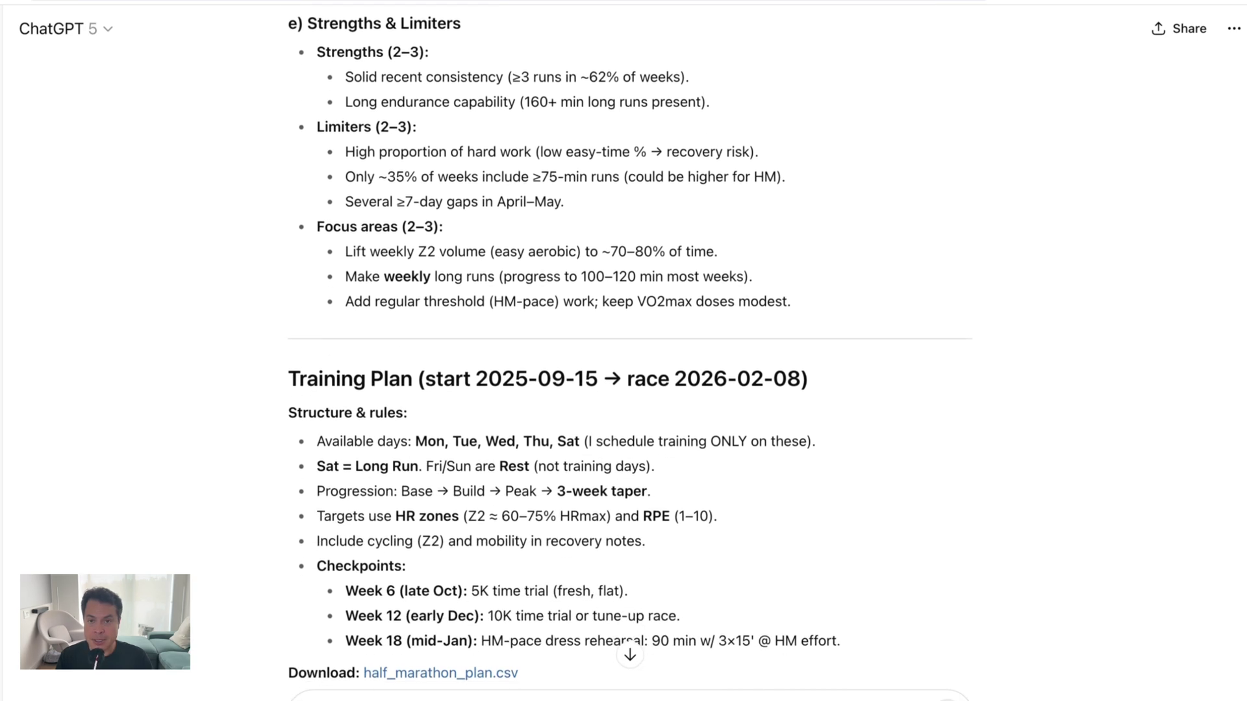
scroll(630, 350, down, 2)
scroll(630, 351, down, 2)
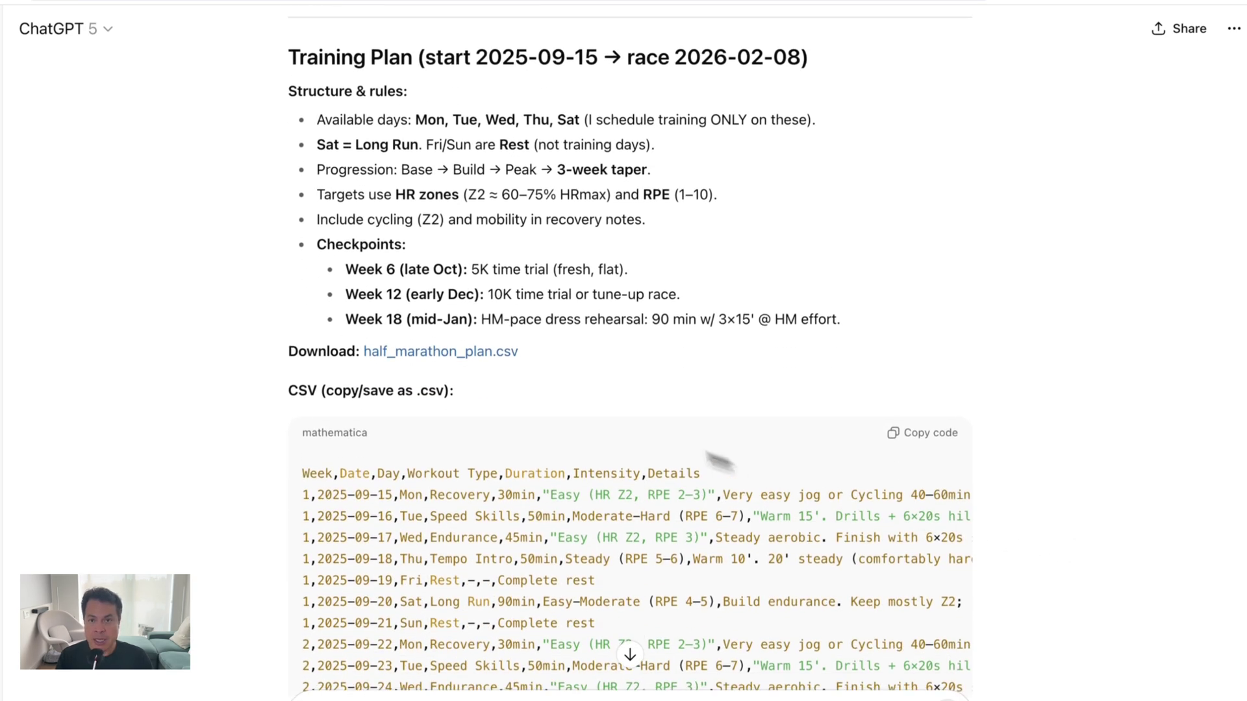
click(464, 356)
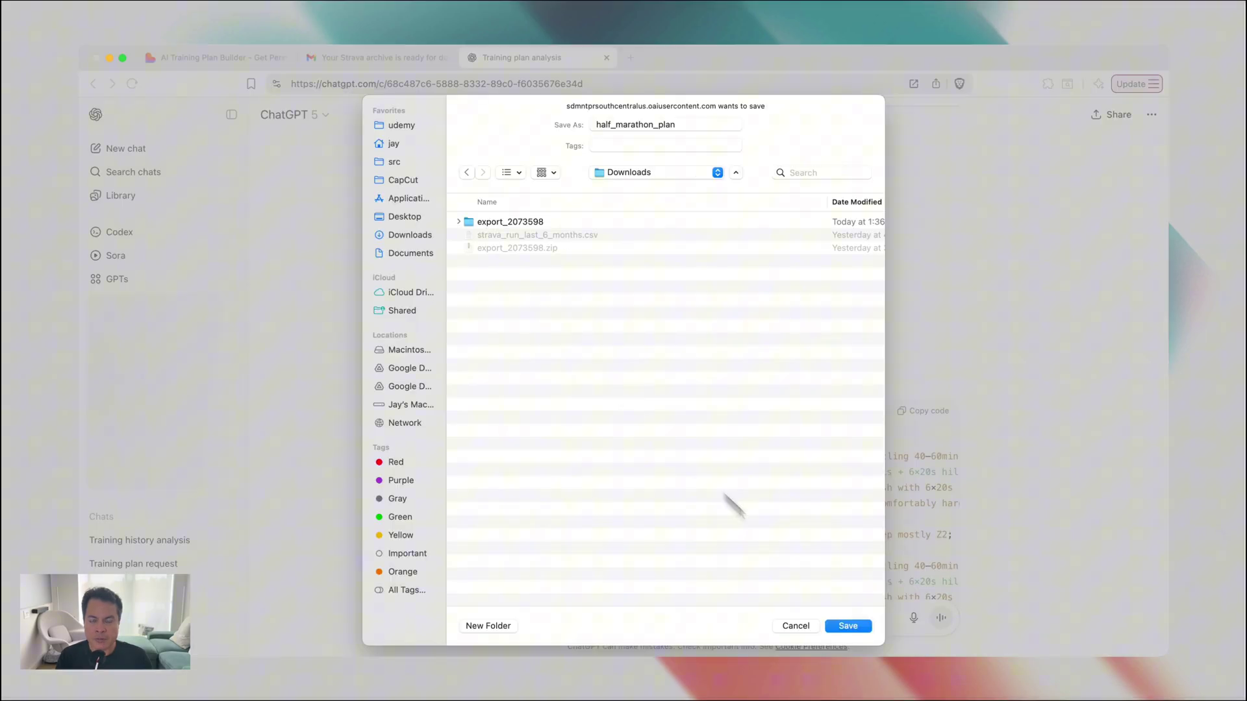
click(848, 625)
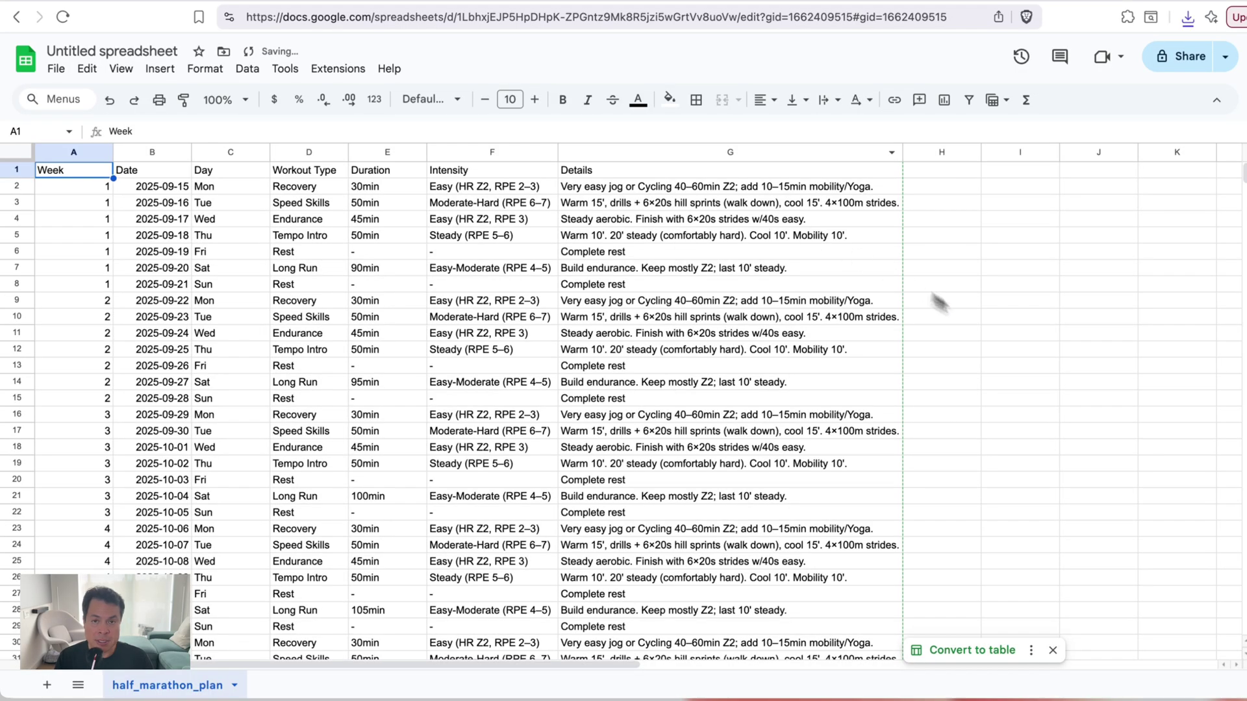
Set the Training calendar as the destination for the half_marathon_plan.ics import
scroll(1066, 383, down, 3)
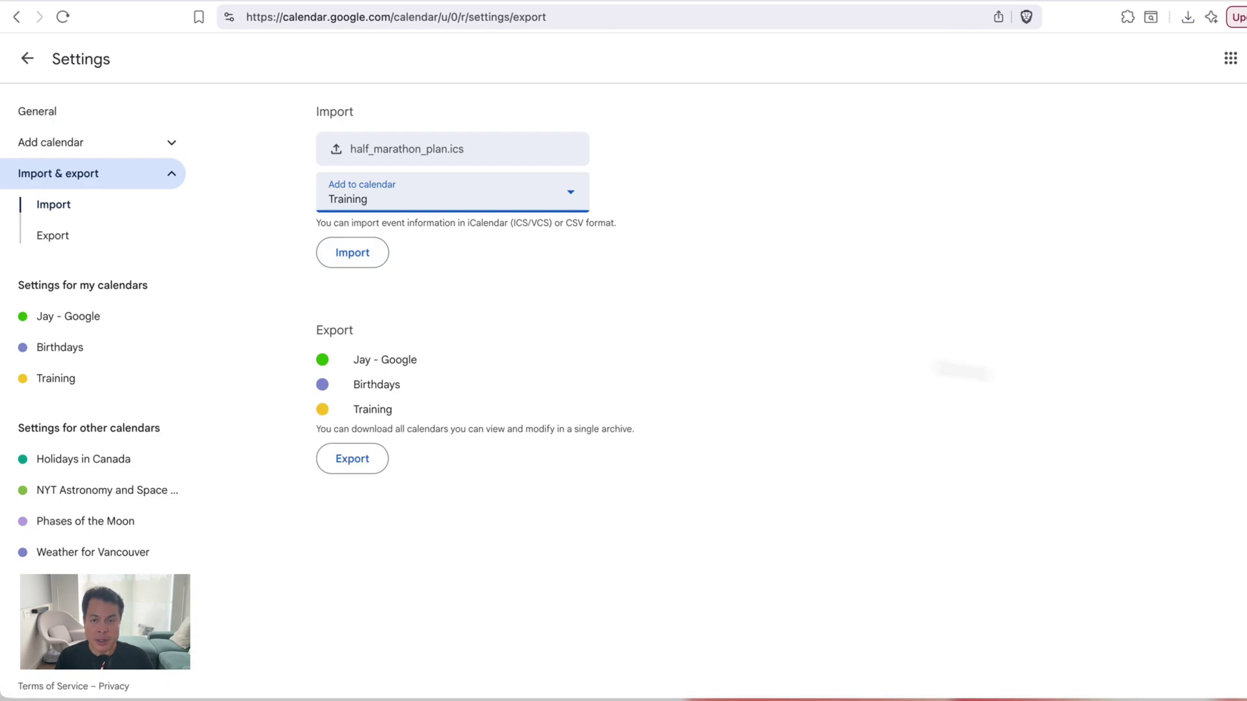
click(351, 253)
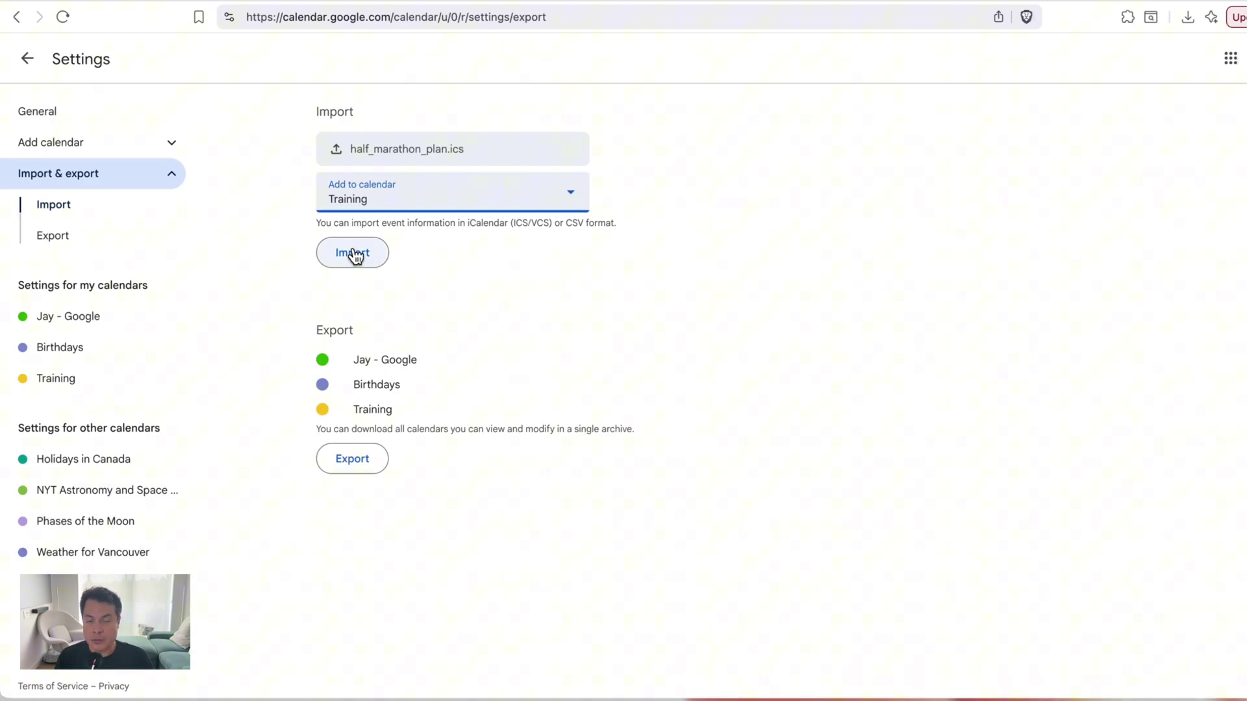